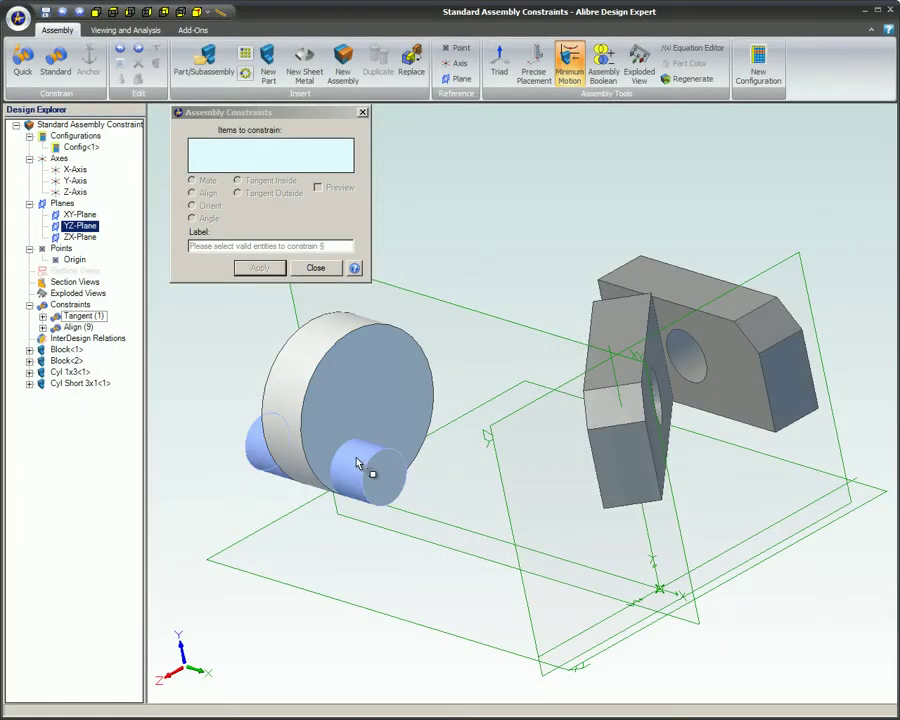
- Align the first block's hole with the long cylinder's face
left_click(357, 463)
left_click(683, 362)
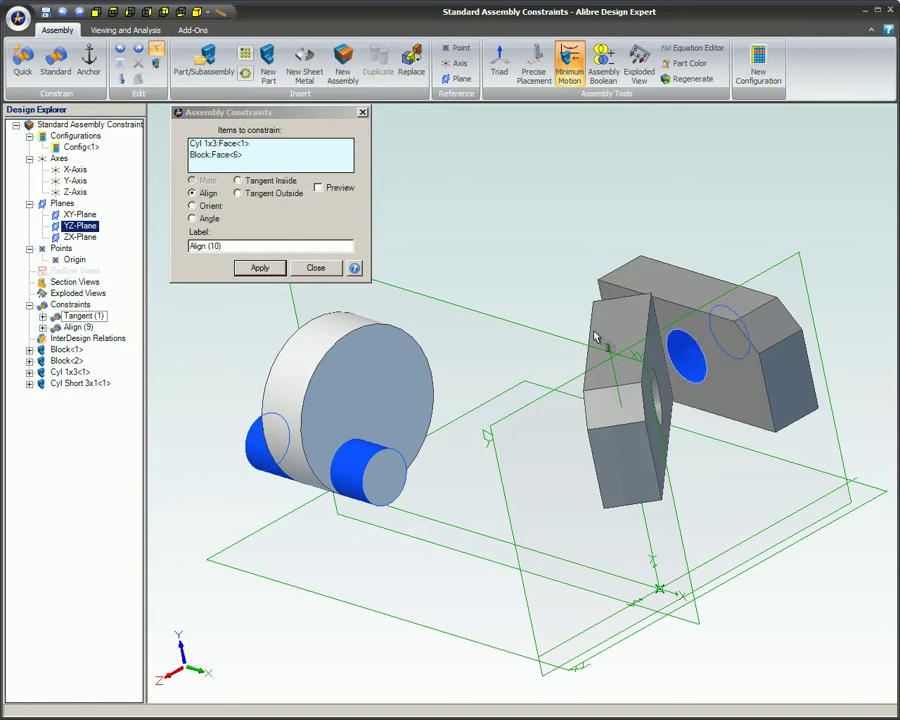
left_click(252, 269)
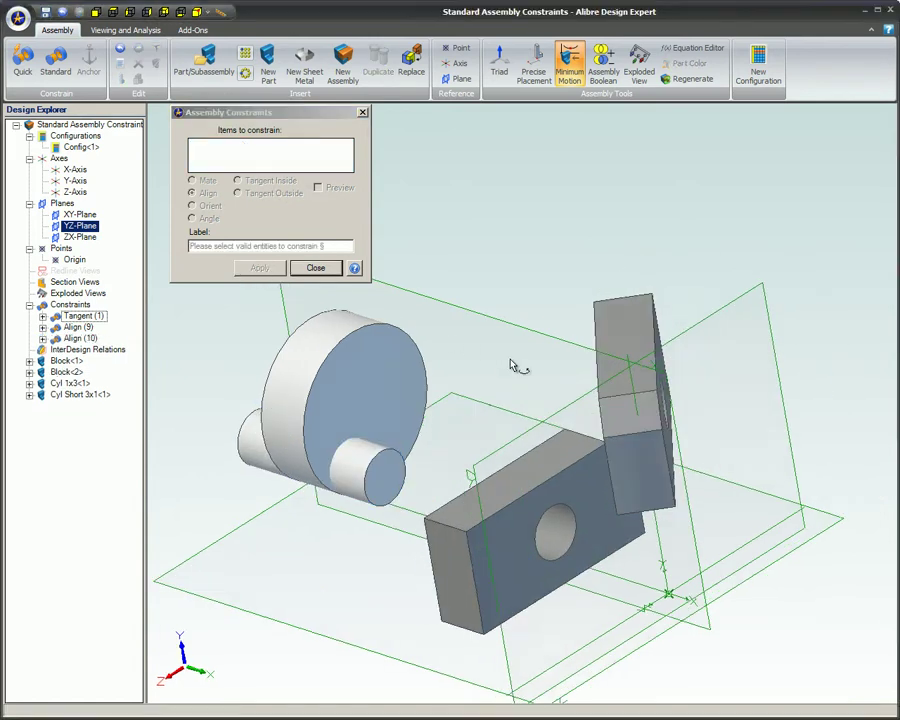
- Align the second block's hole with the long cylinder, then slide both blocks beside the cylinders
middle_click_drag(510, 366, 600, 395)
left_click(621, 405)
left_click(252, 428)
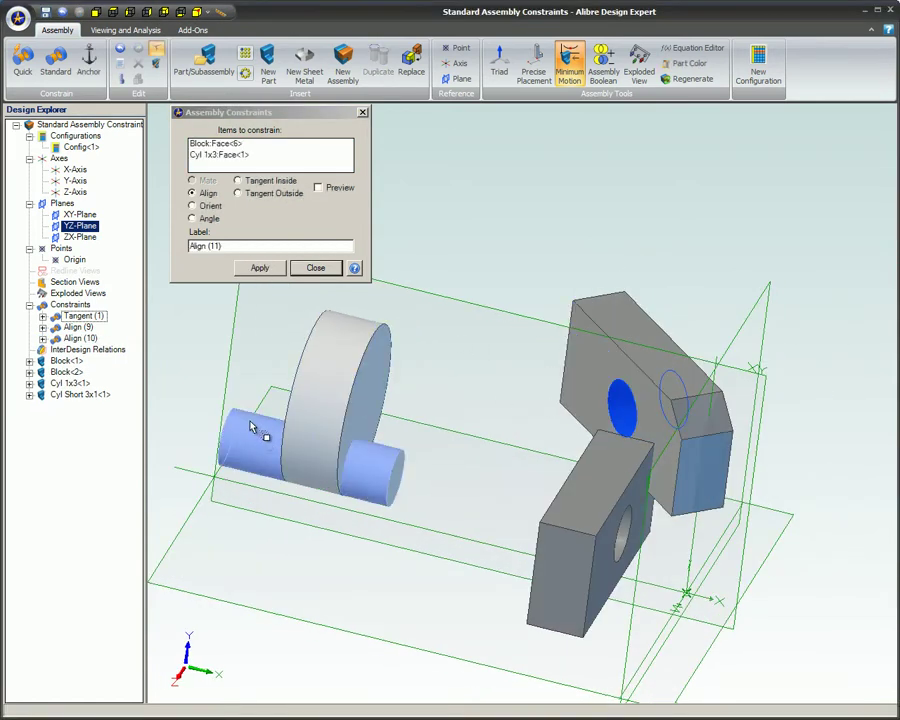
left_click(262, 269)
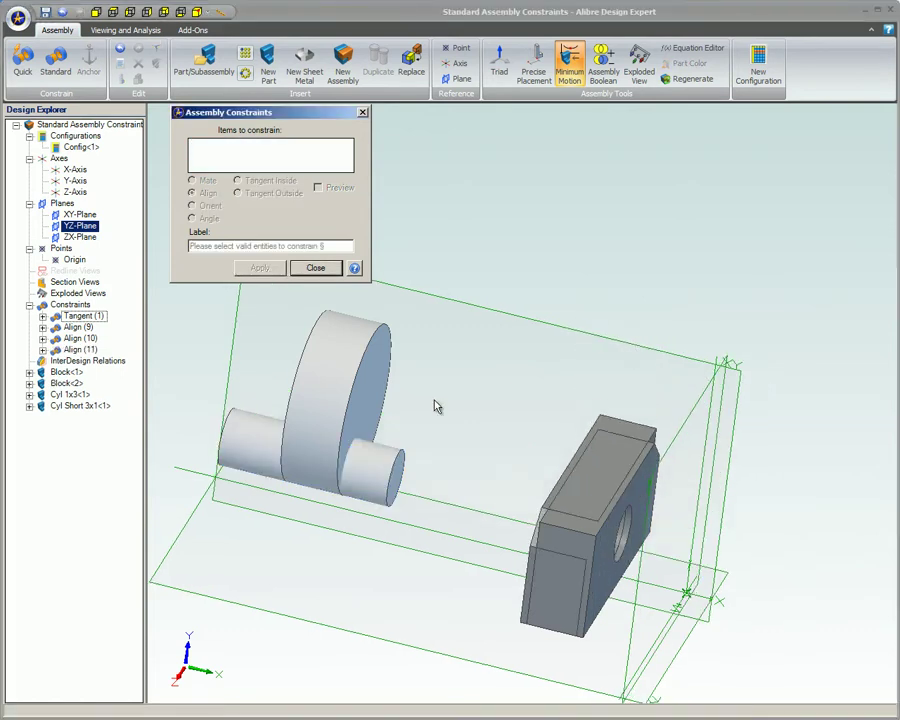
left_click_drag(548, 454, 258, 390)
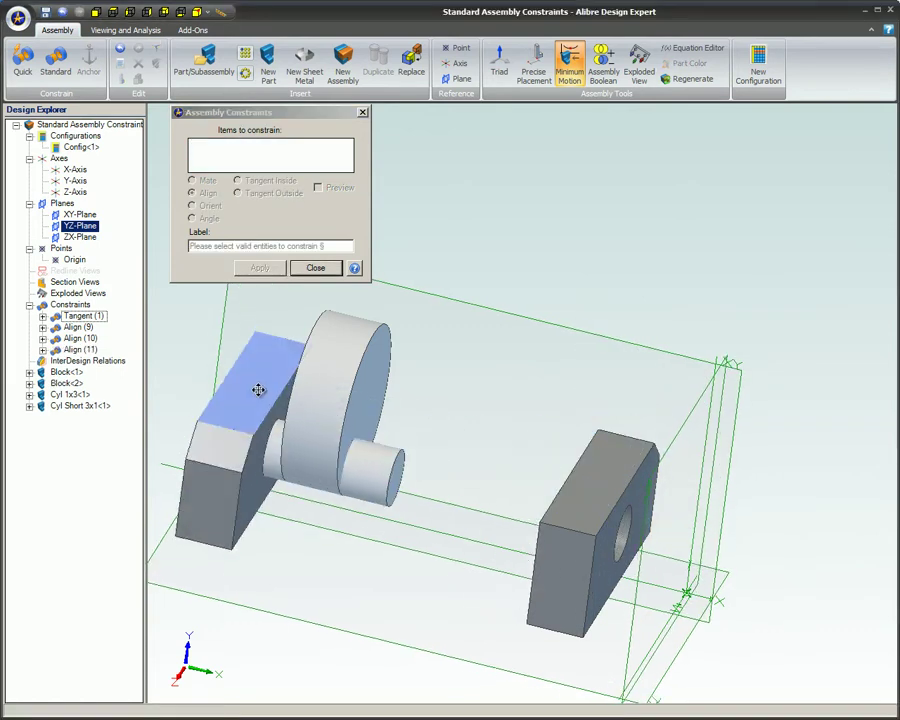
left_click_drag(538, 476, 390, 449)
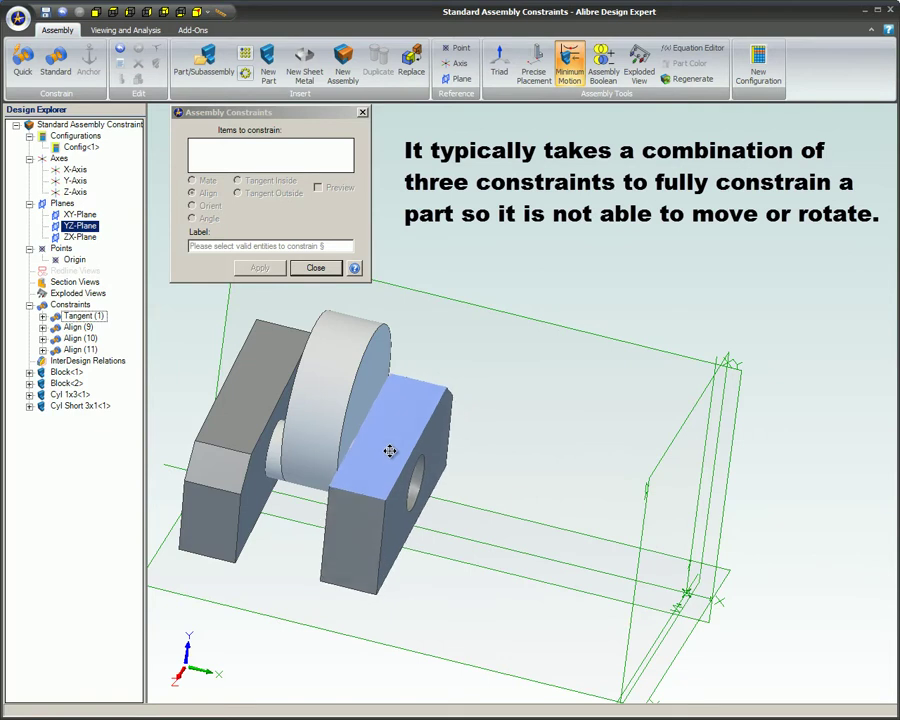
middle_click_drag(538, 394, 462, 411)
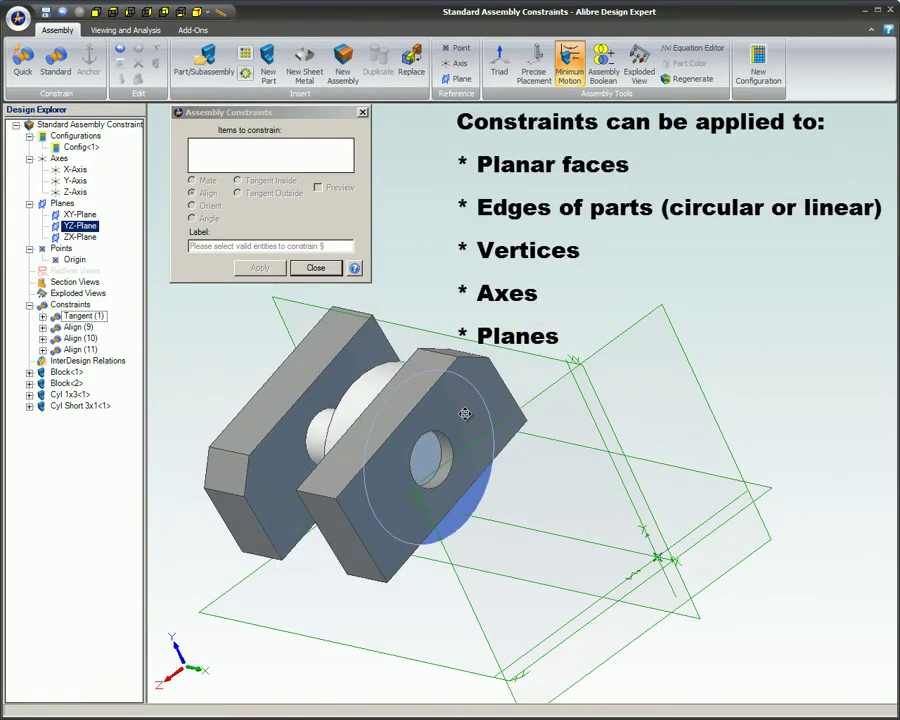
middle_click_drag(465, 413, 467, 414)
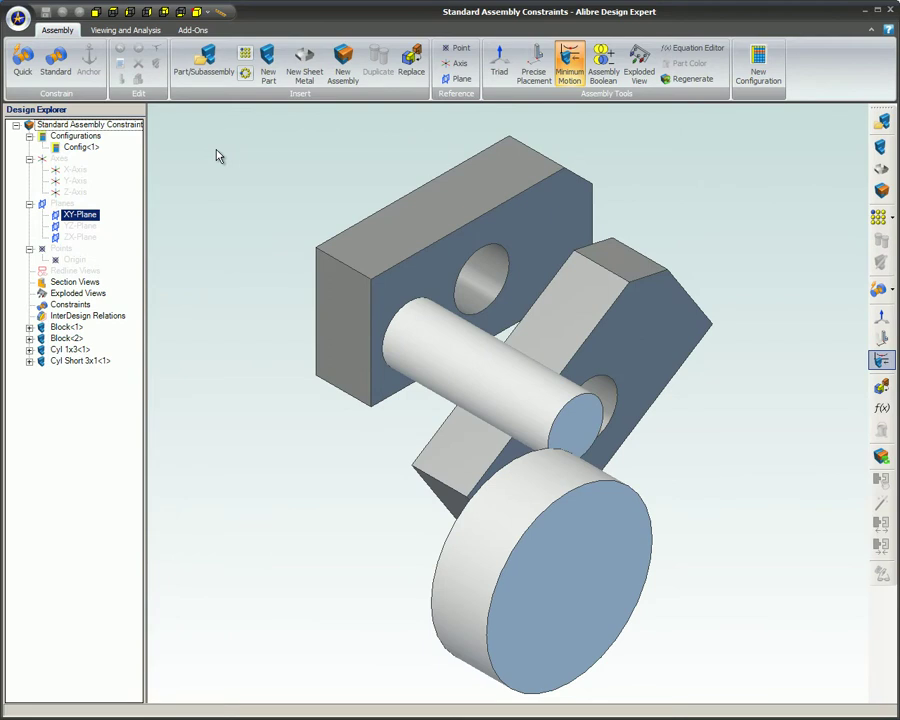
- Set up a Quick constraint orienting the long cylinder's face to the block's top face
left_click(58, 62)
left_click(313, 268)
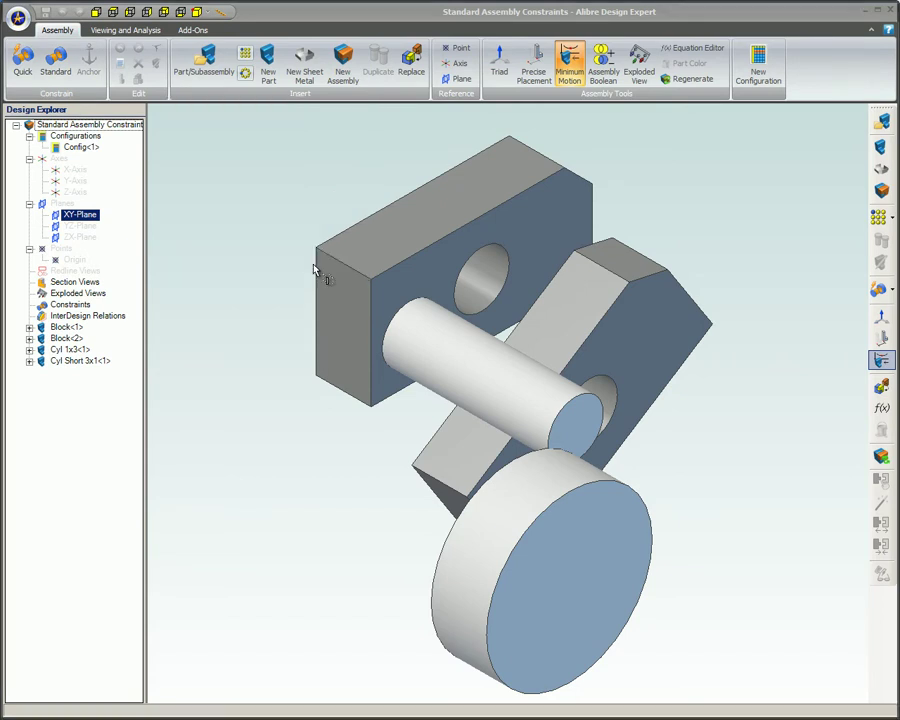
left_click(23, 62)
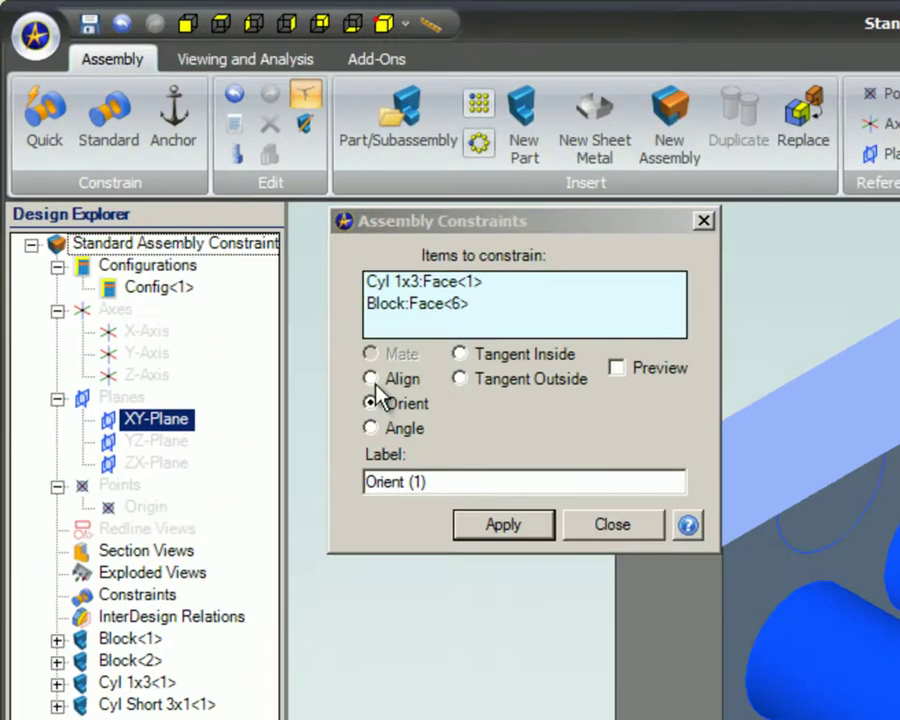
left_click(188, 193)
left_click(386, 421)
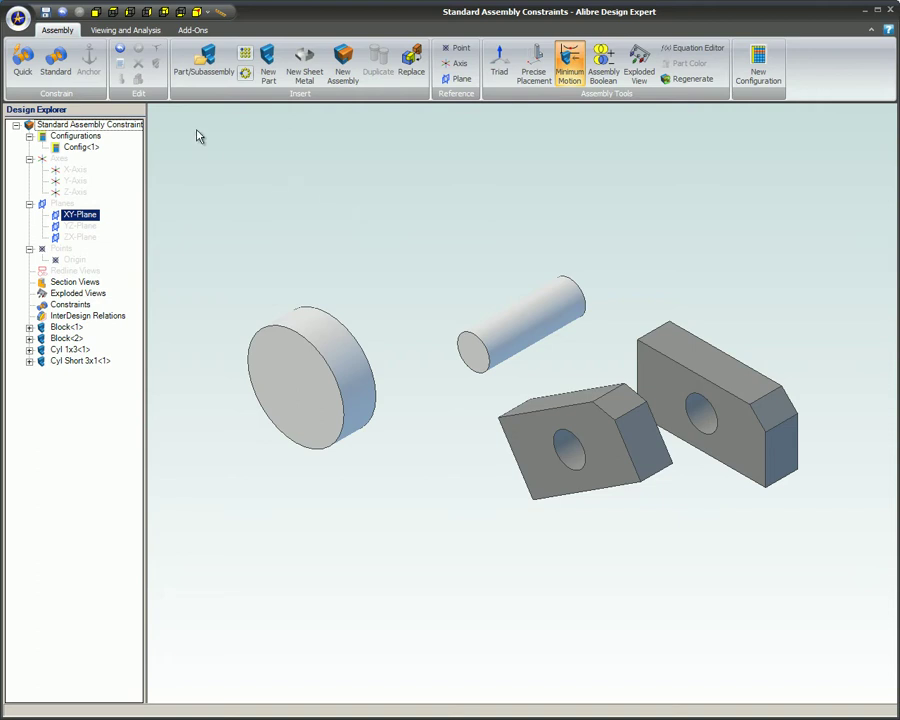
- Try Tangent, Orient and Angle between the short and long cylinder faces, then close without applying
left_click(64, 80)
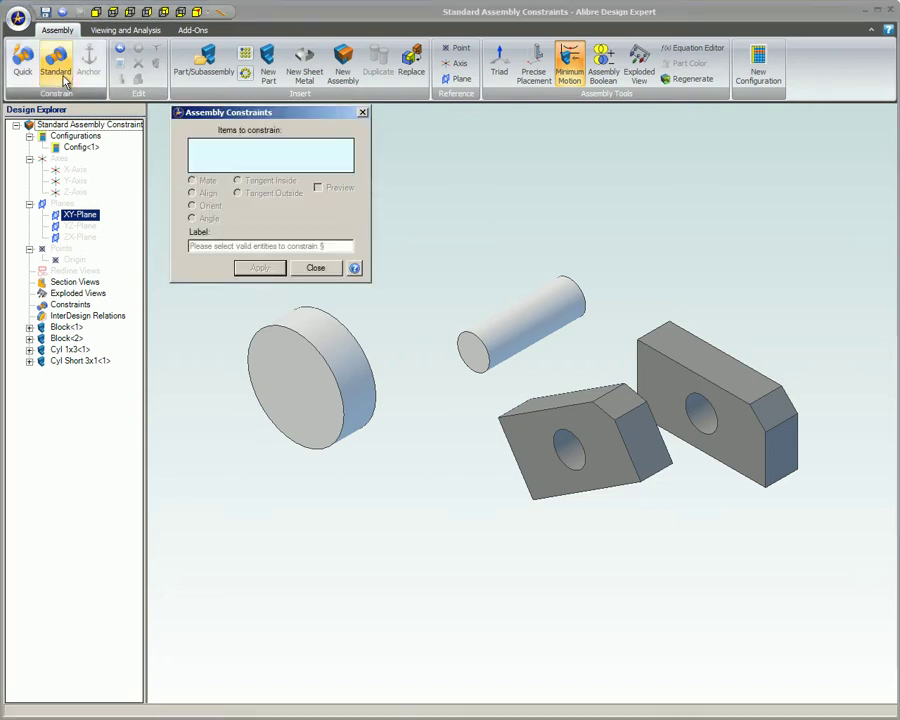
left_click(305, 333)
left_click(510, 345)
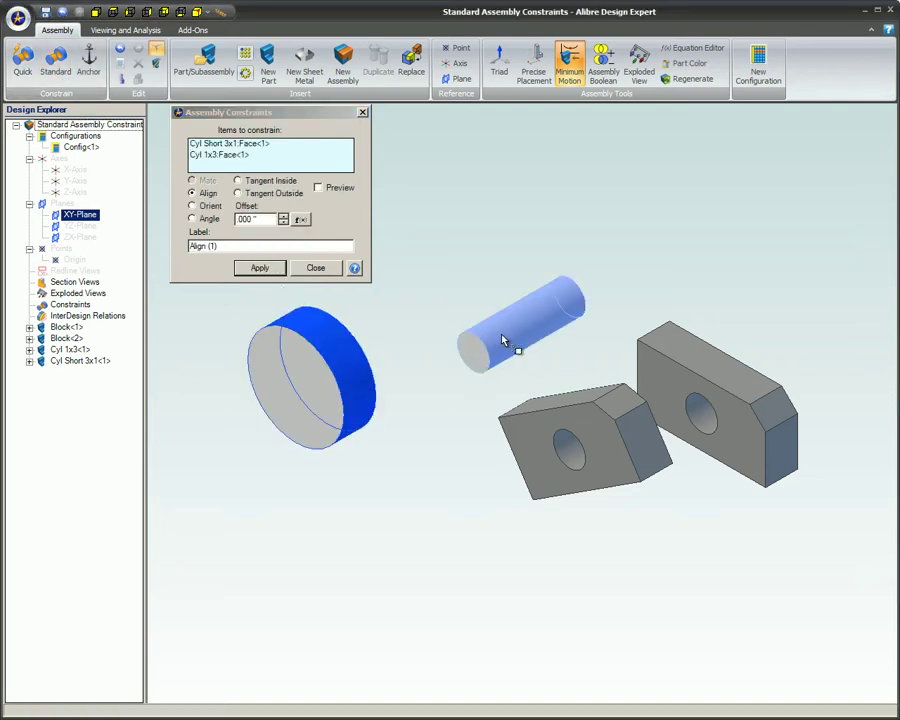
left_click(238, 182)
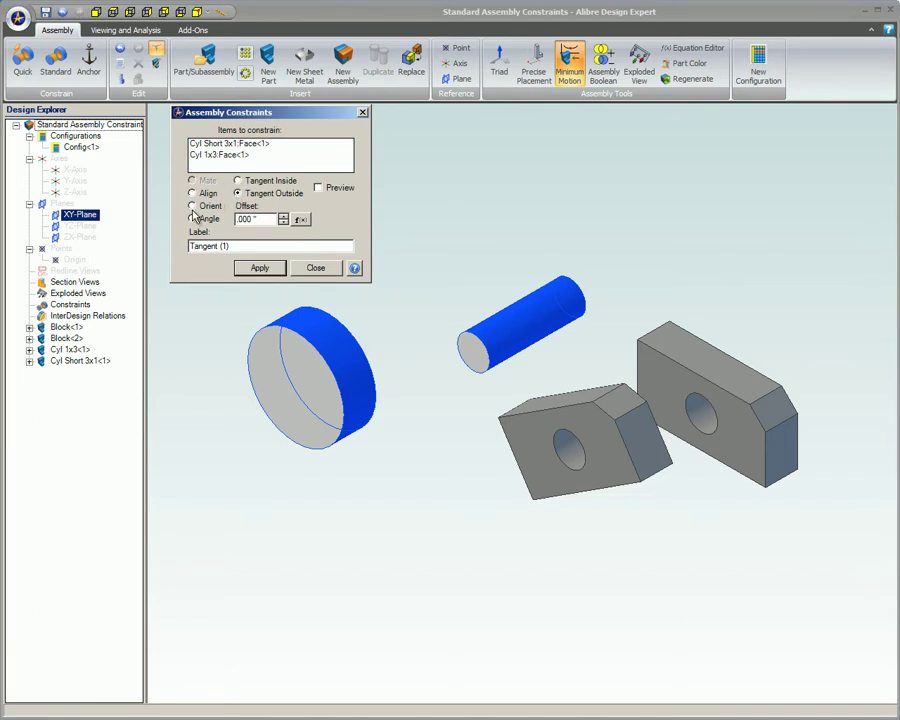
left_click(193, 206)
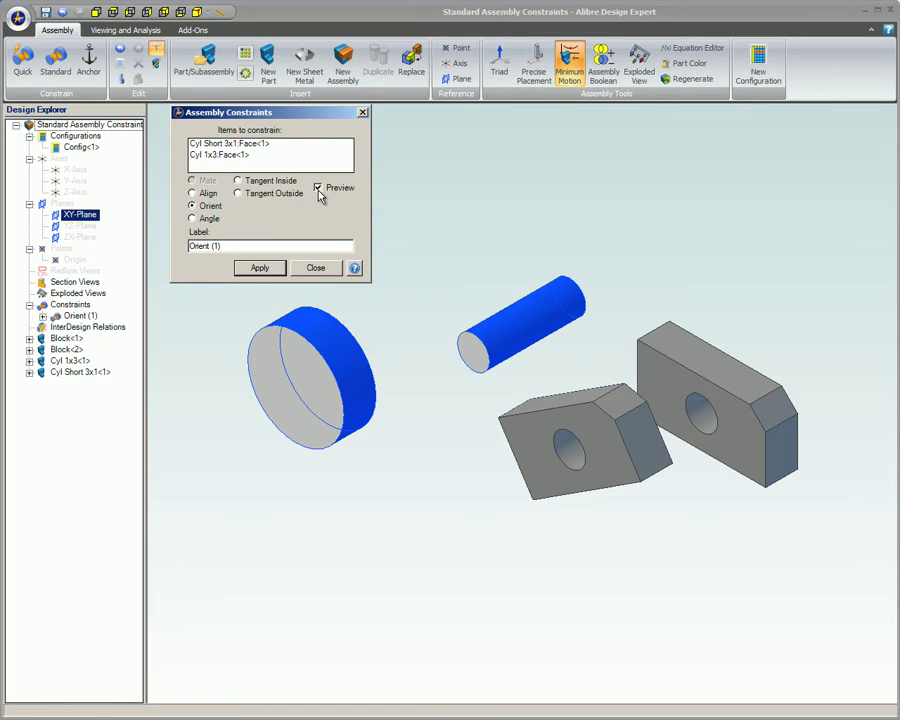
left_click(193, 219)
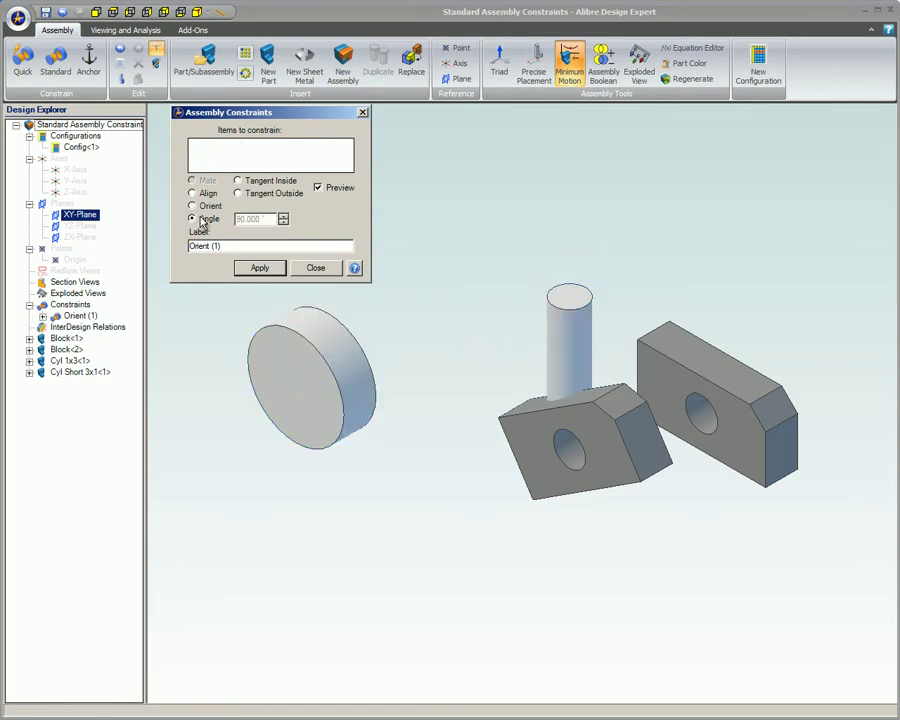
left_click(238, 181)
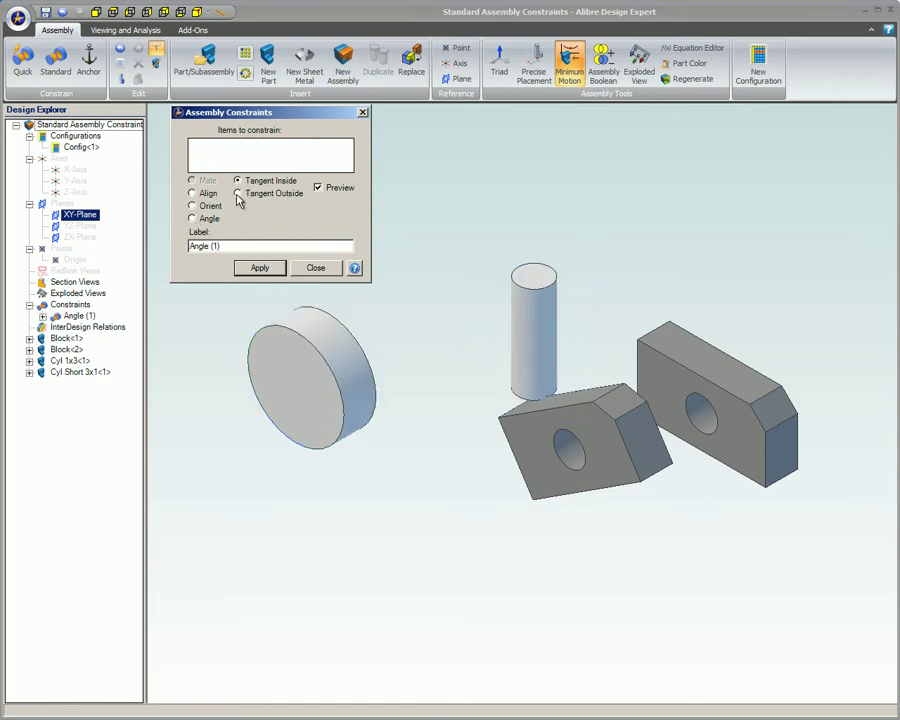
left_click(237, 193)
left_click(316, 269)
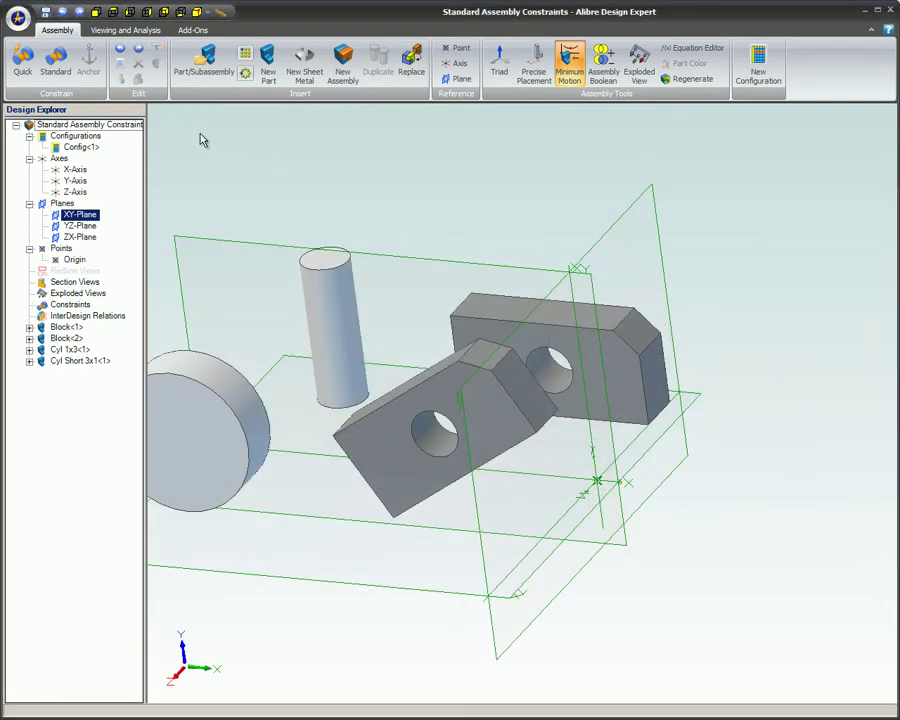
- Mate the two blocks' end faces with an offset of 1.000
left_click(55, 60)
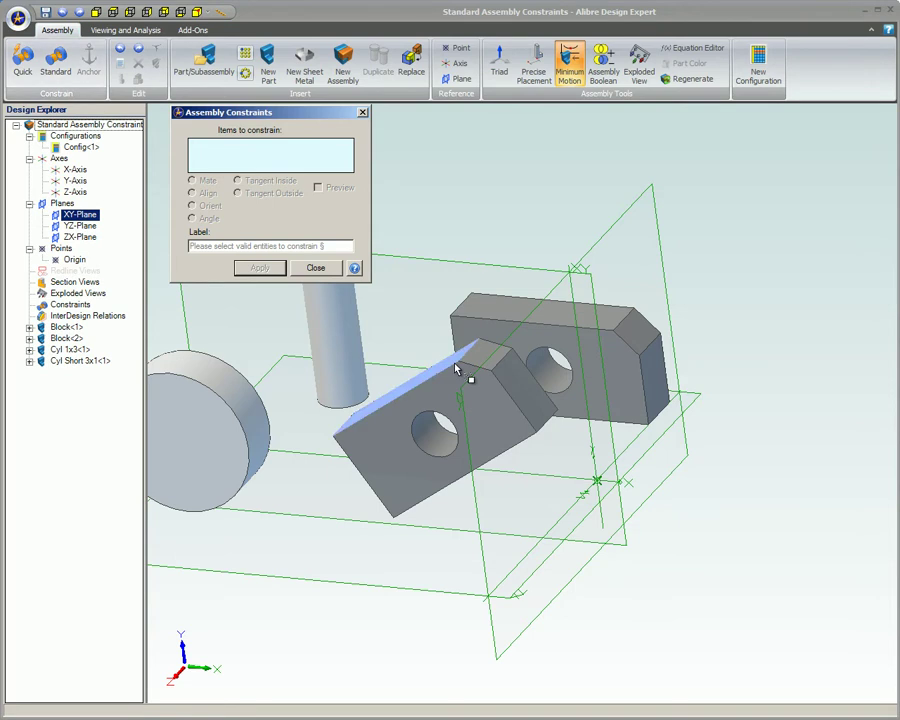
left_click(514, 376)
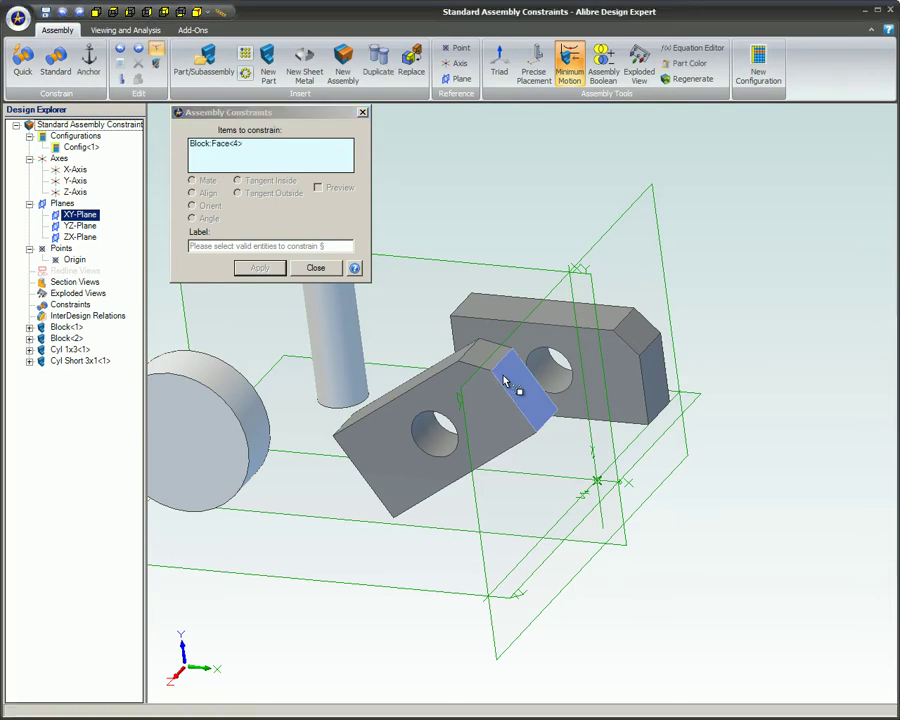
left_click(660, 381)
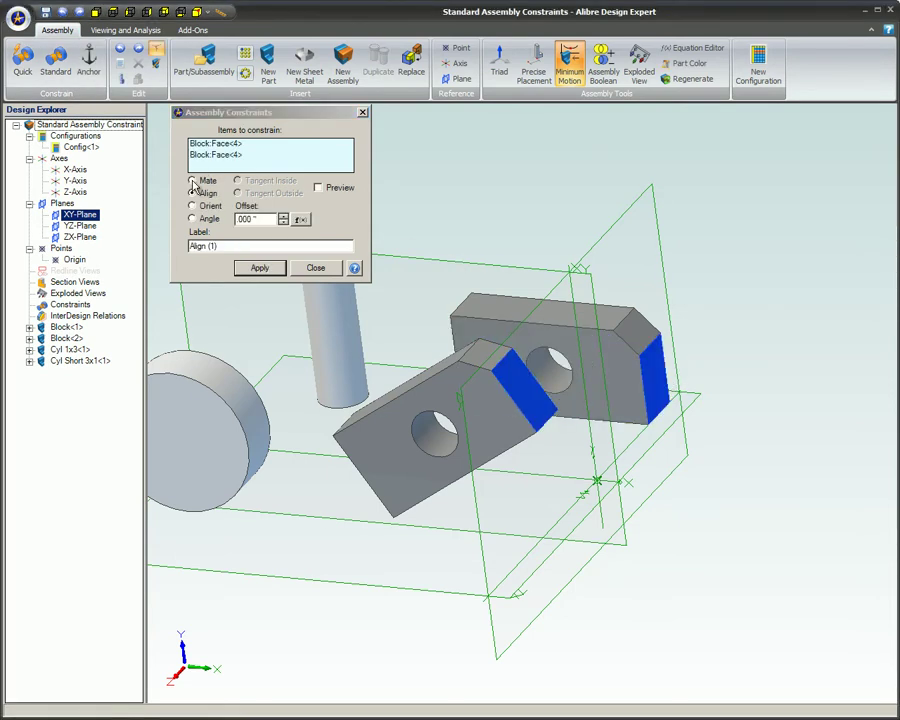
left_click(318, 187)
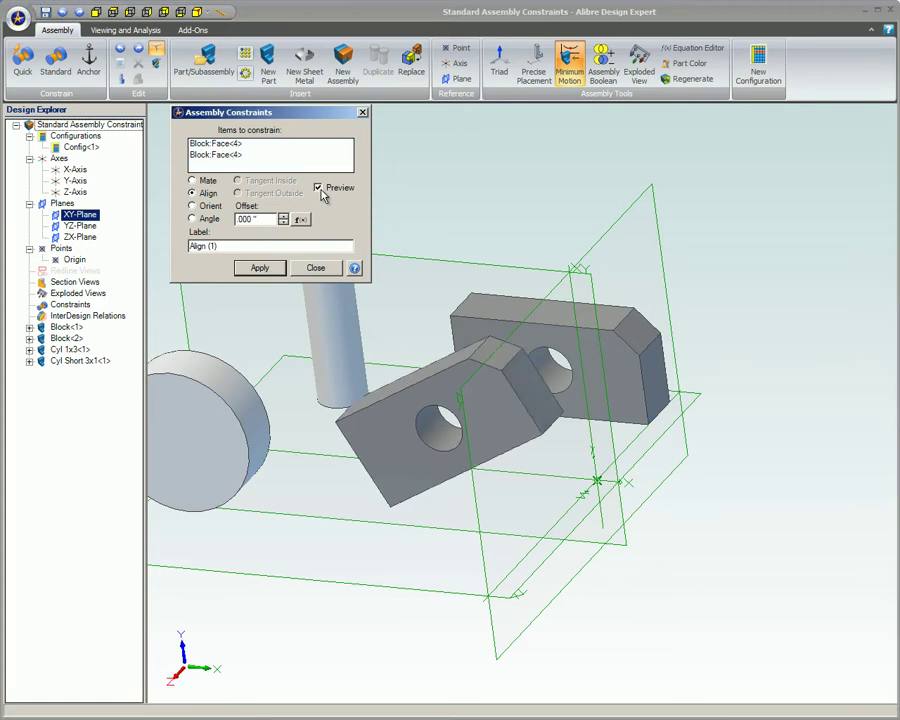
left_click(193, 181)
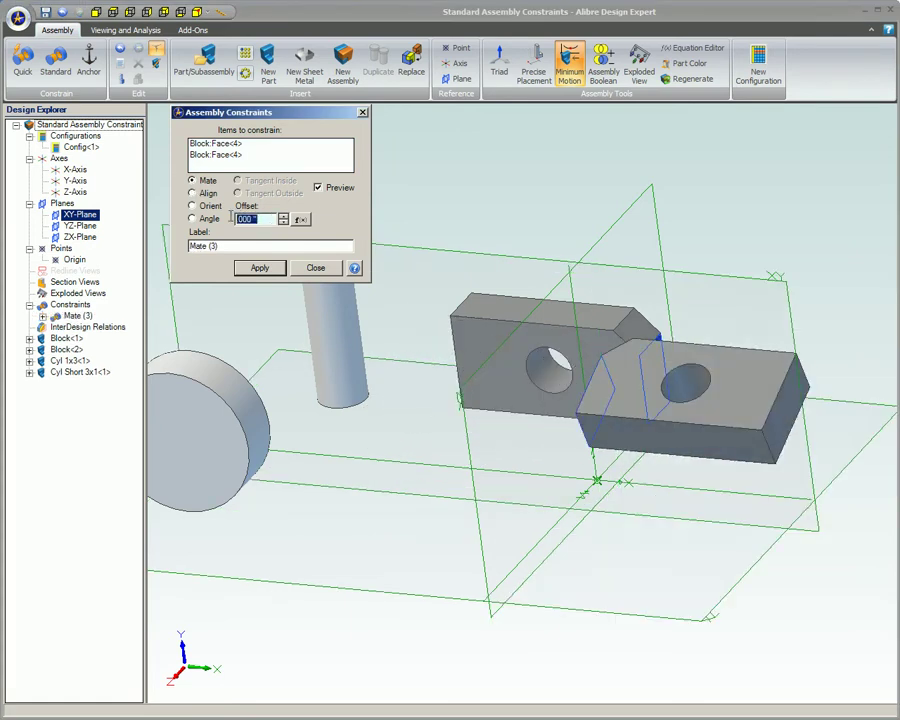
type("1")
left_click(252, 267)
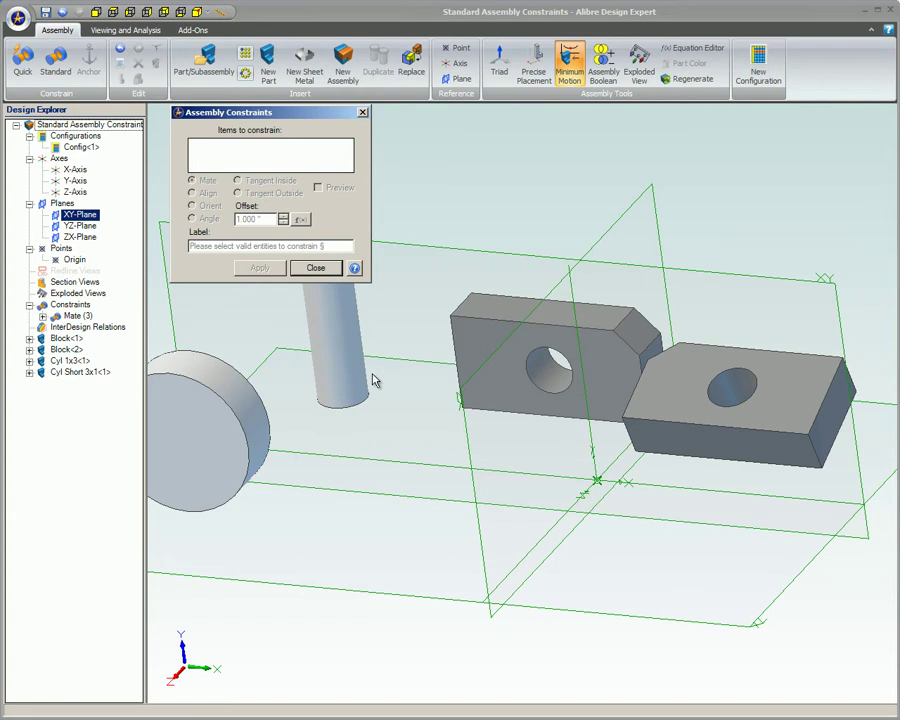
middle_click_drag(374, 376, 394, 378)
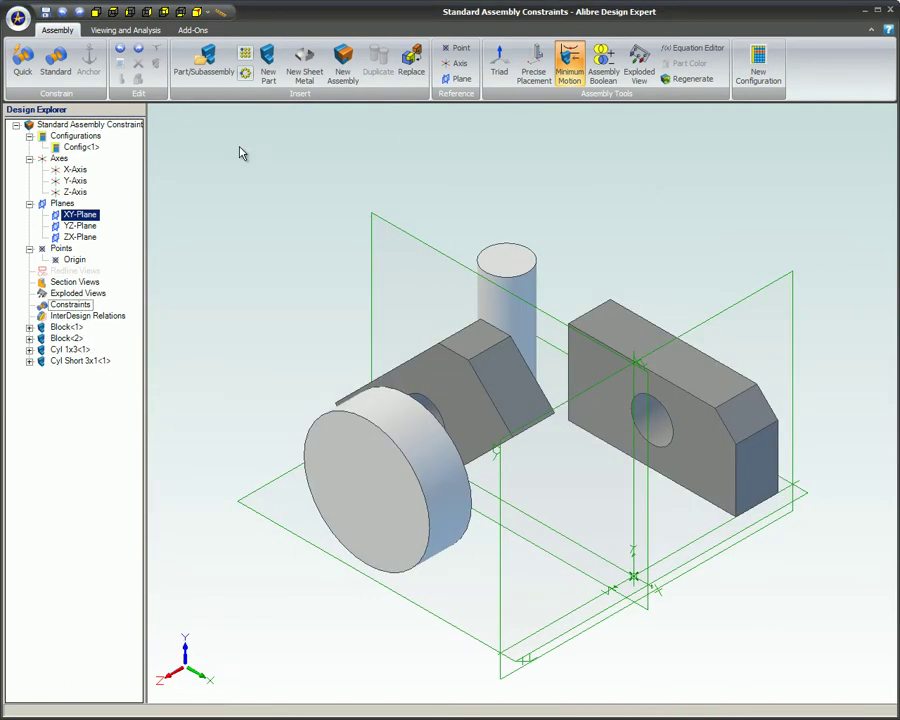
- Align the slanted end faces of the two blocks, with Preview on
left_click(46, 70)
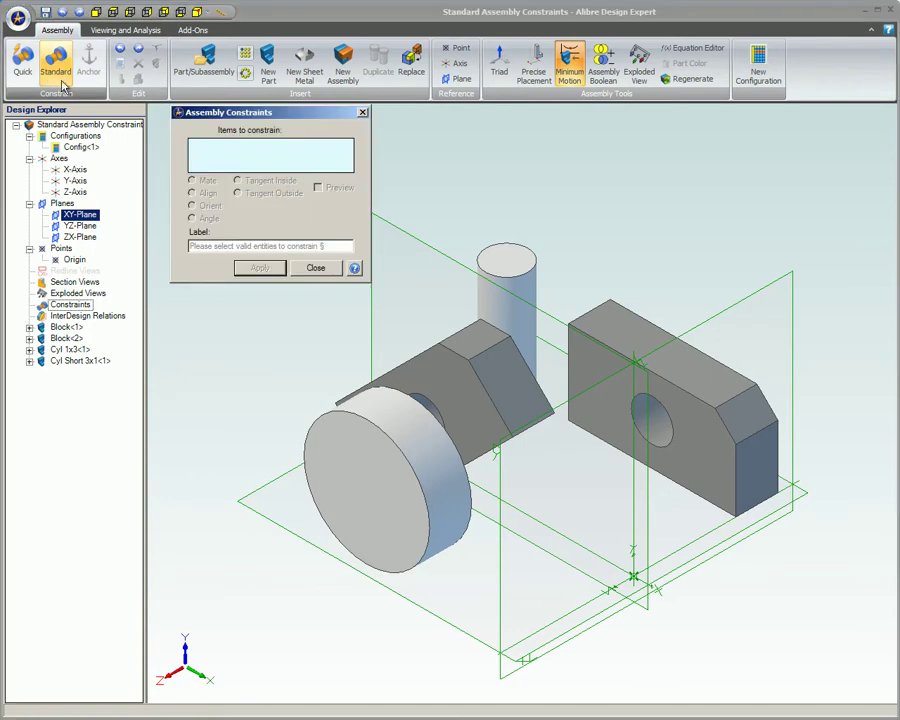
left_click(502, 378)
left_click(757, 466)
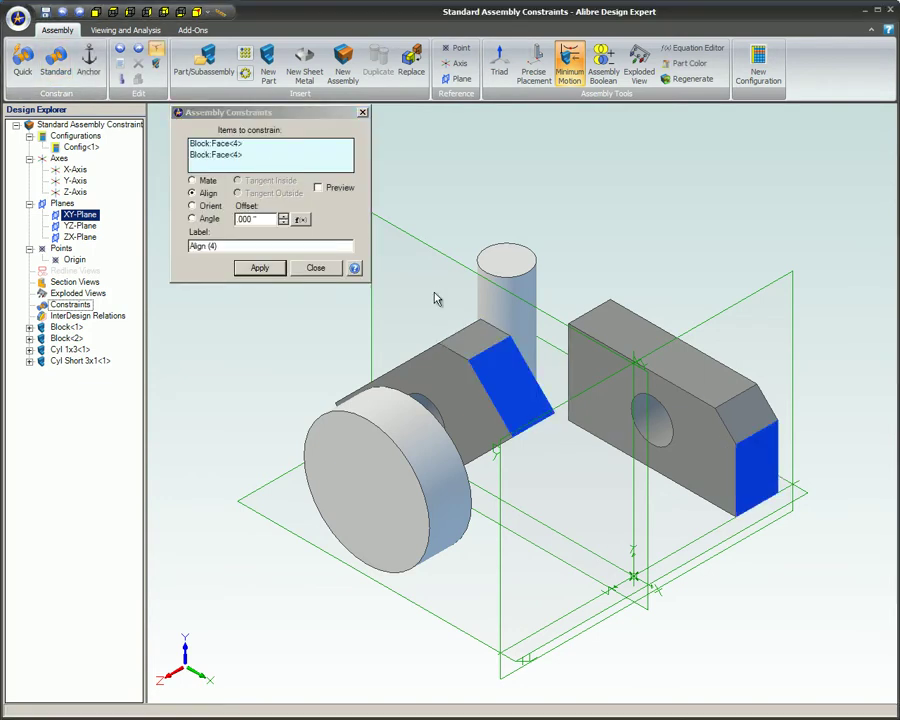
left_click(318, 187)
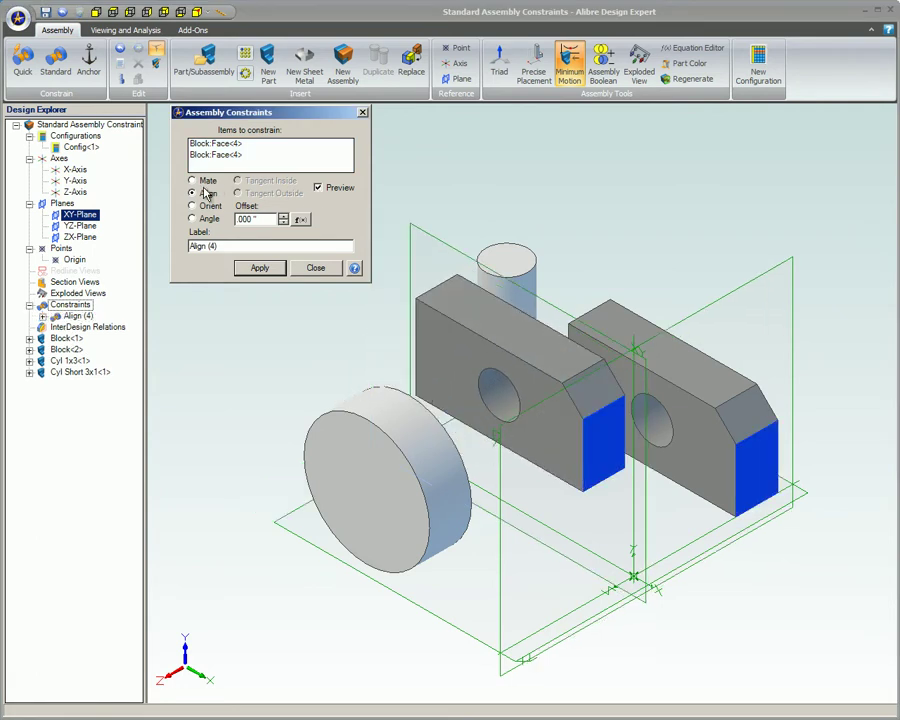
left_click(259, 268)
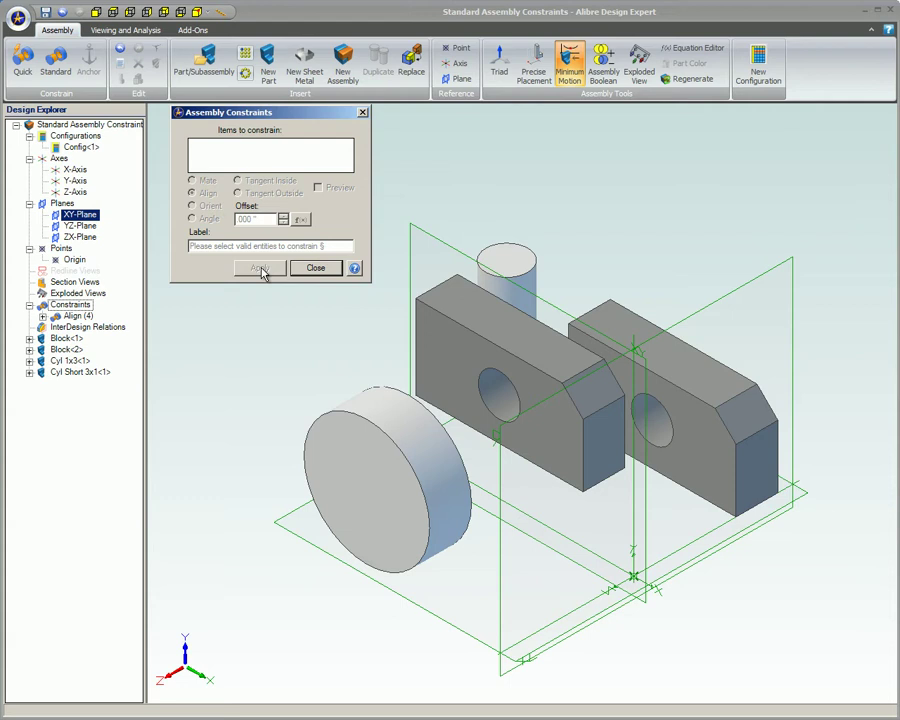
- Align the long cylinder with the front block's hole, then close the dialog
left_click(514, 293)
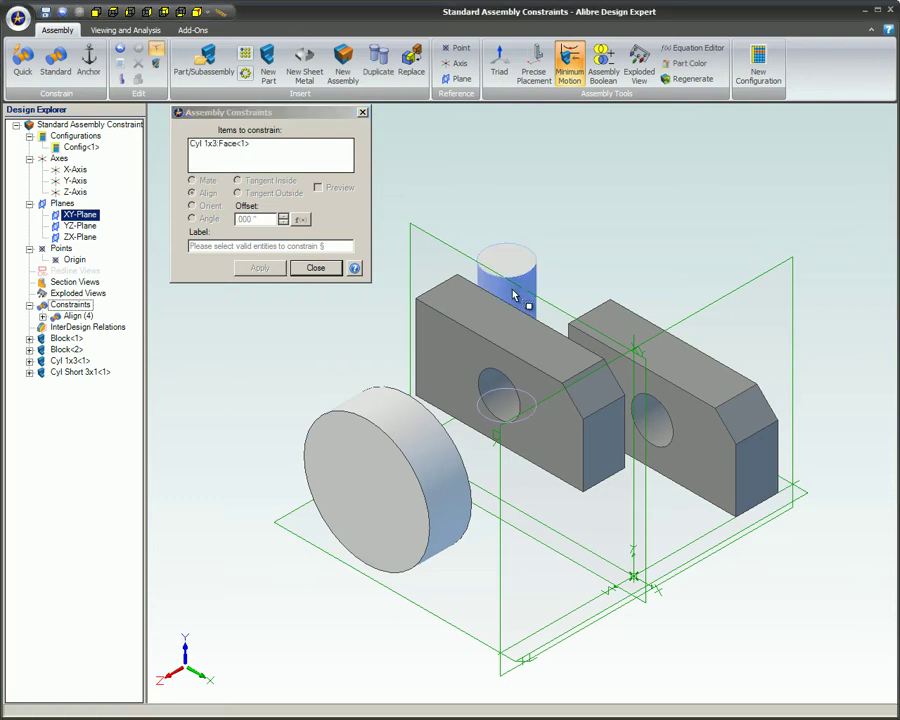
left_click(497, 388)
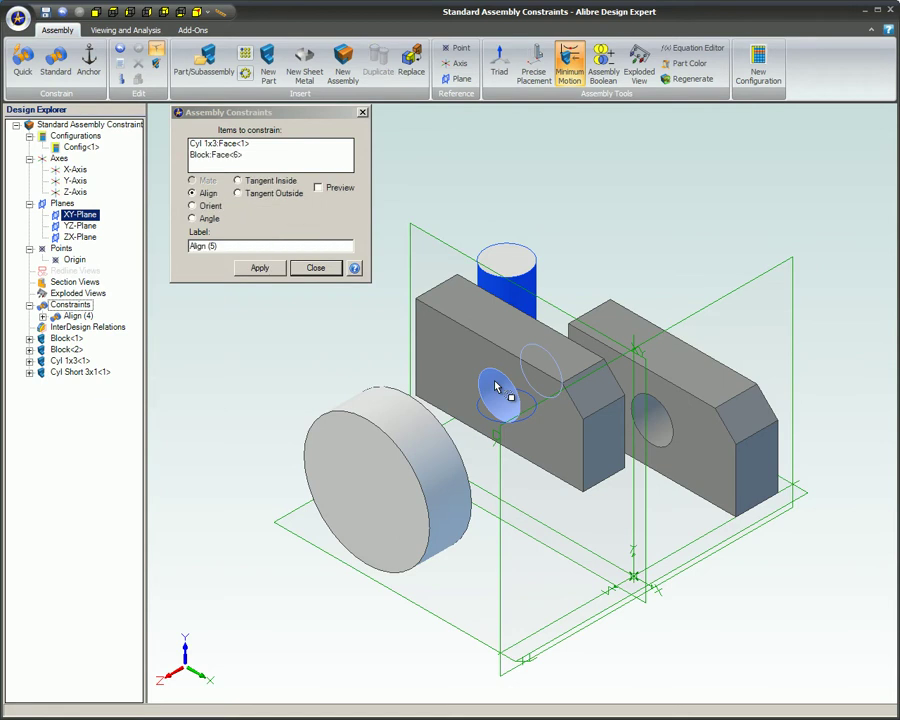
left_click(262, 268)
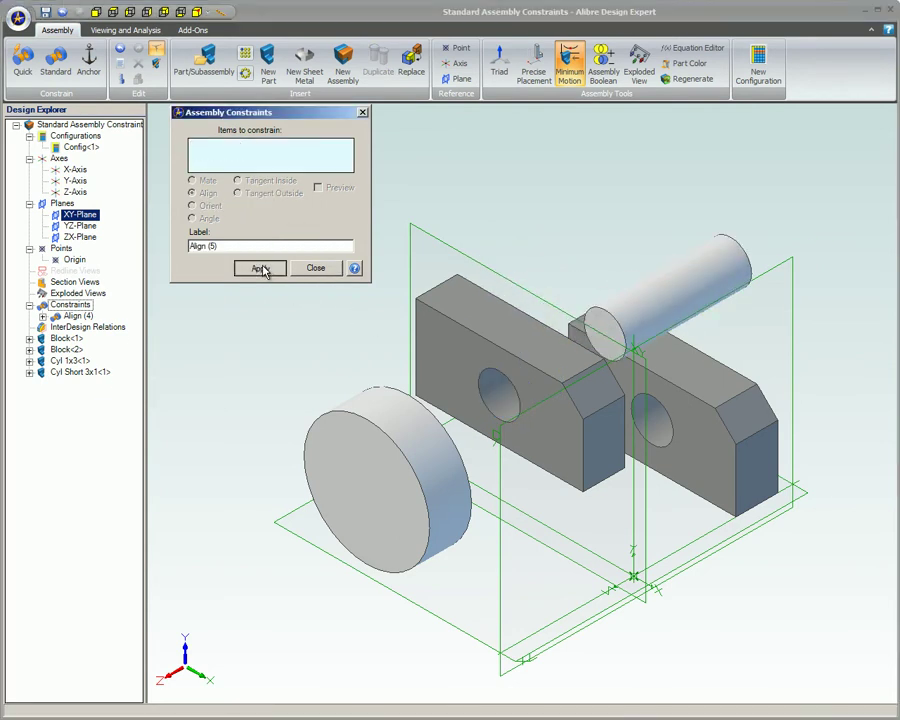
left_click(315, 268)
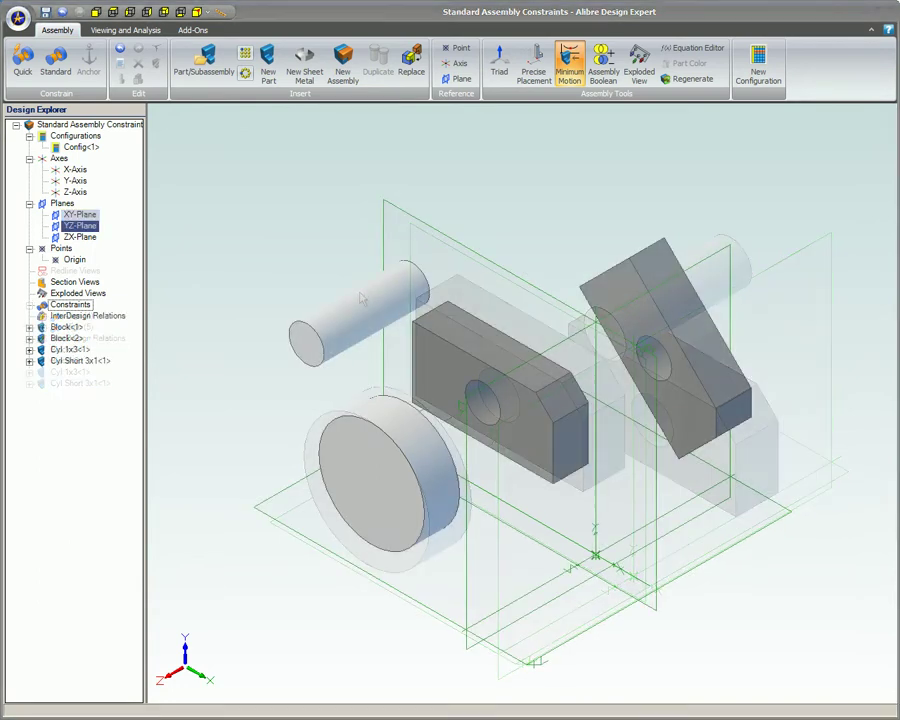
- Orient the short cylinder's flat front face parallel to the YZ-Plane
left_click(58, 62)
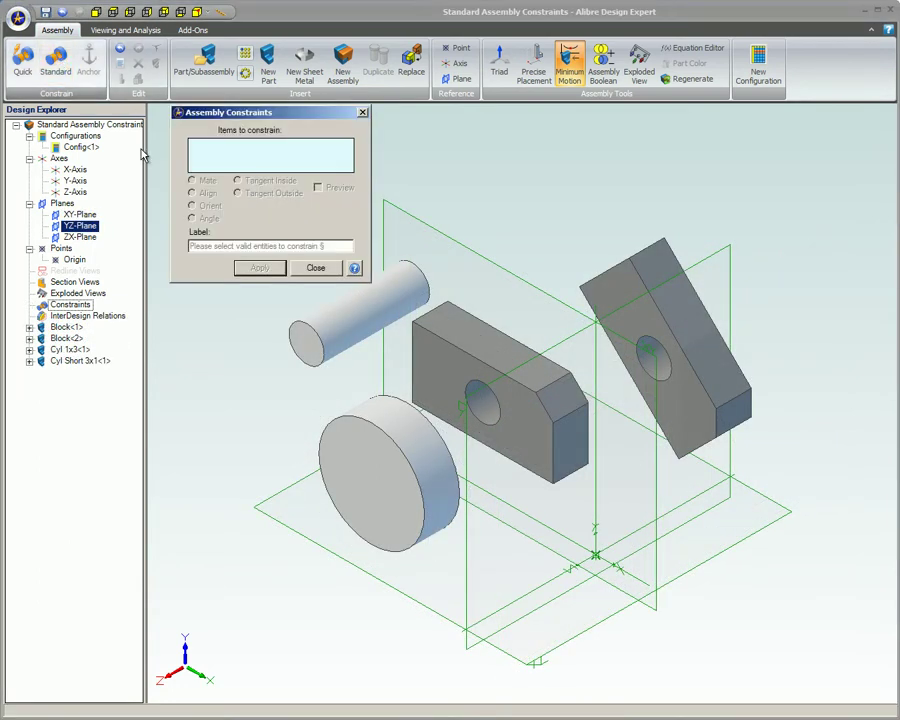
left_click(373, 451)
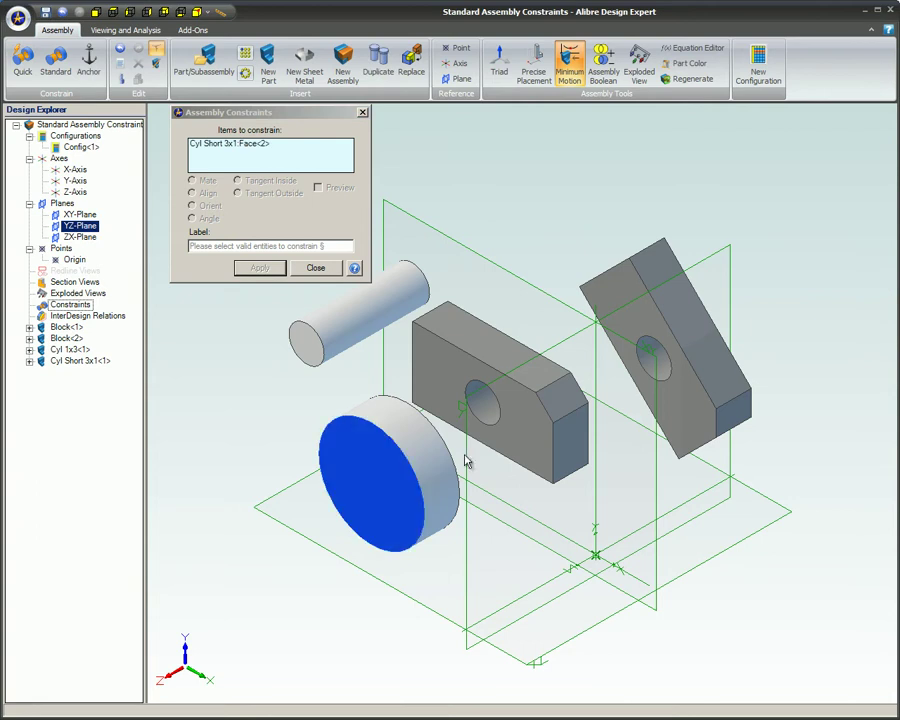
left_click(475, 465)
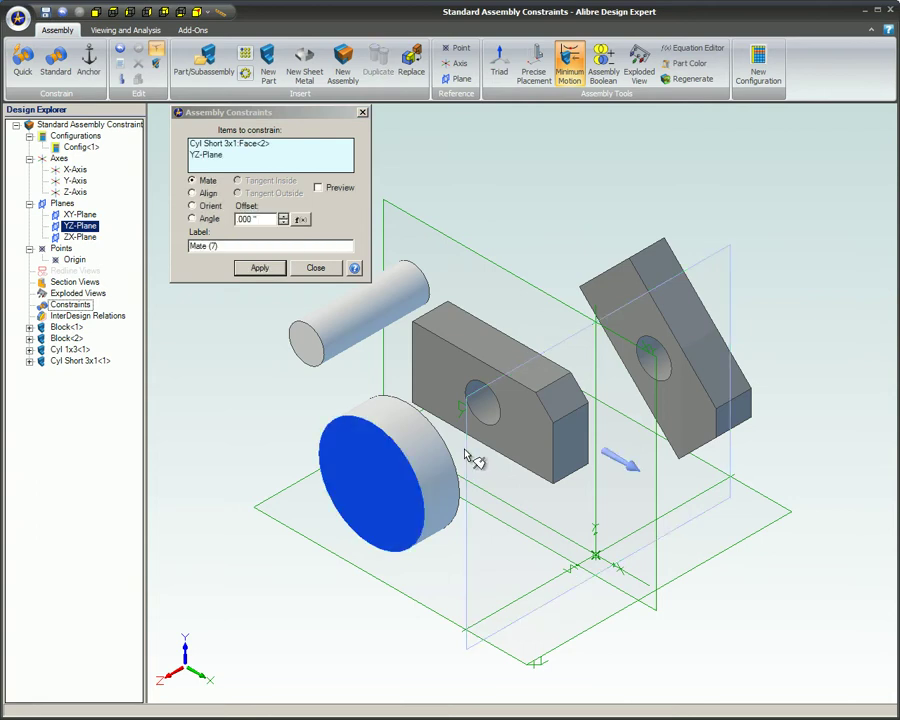
left_click(192, 206)
left_click(260, 268)
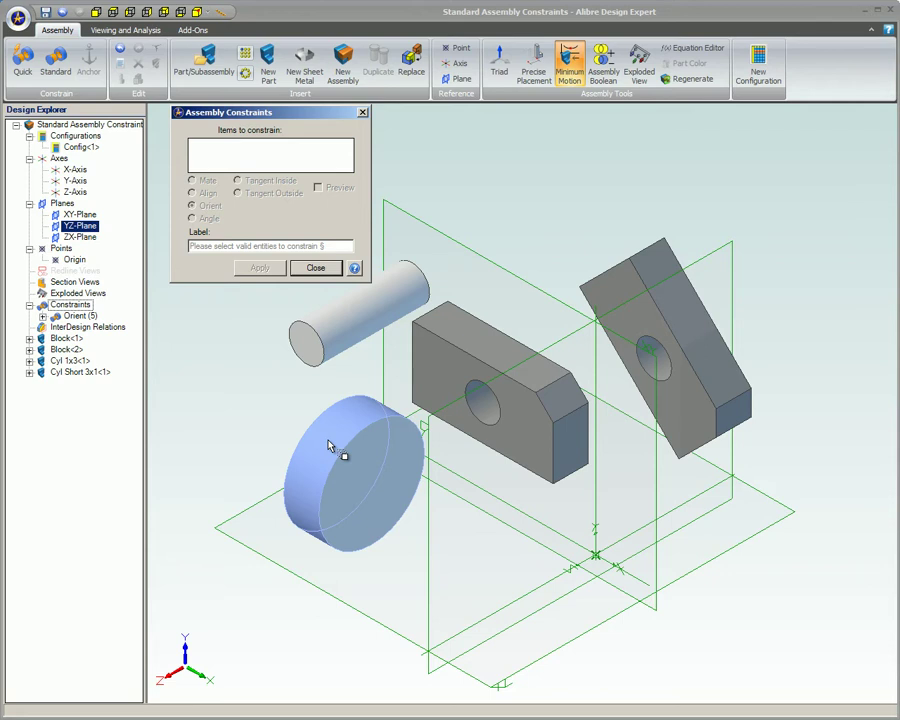
- Test-drag the large cylinder, then orient the front block's top edge to the second block's ridge edge
mouse_move(333, 450)
left_mouse_down()
mouse_move(277, 406)
mouse_move(368, 456)
mouse_move(324, 436)
left_mouse_up()
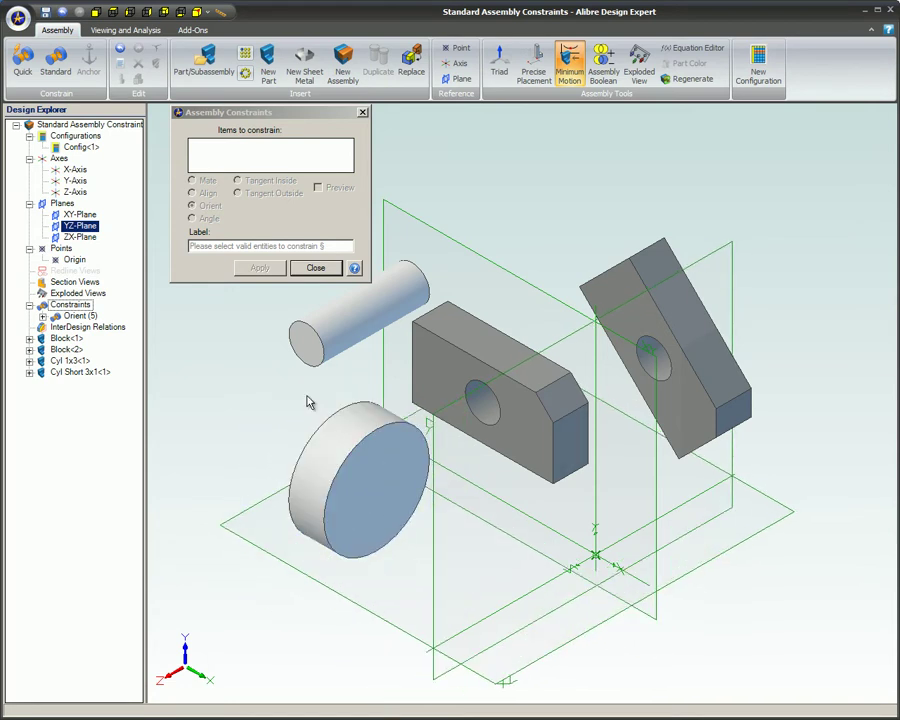
left_click(460, 346)
left_click(656, 311)
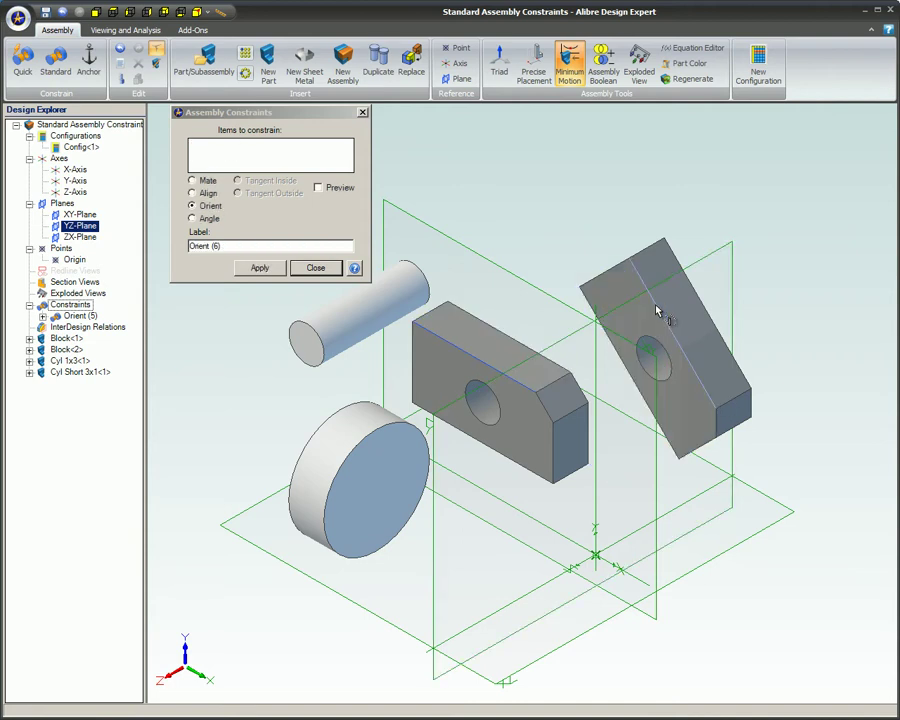
left_click(252, 268)
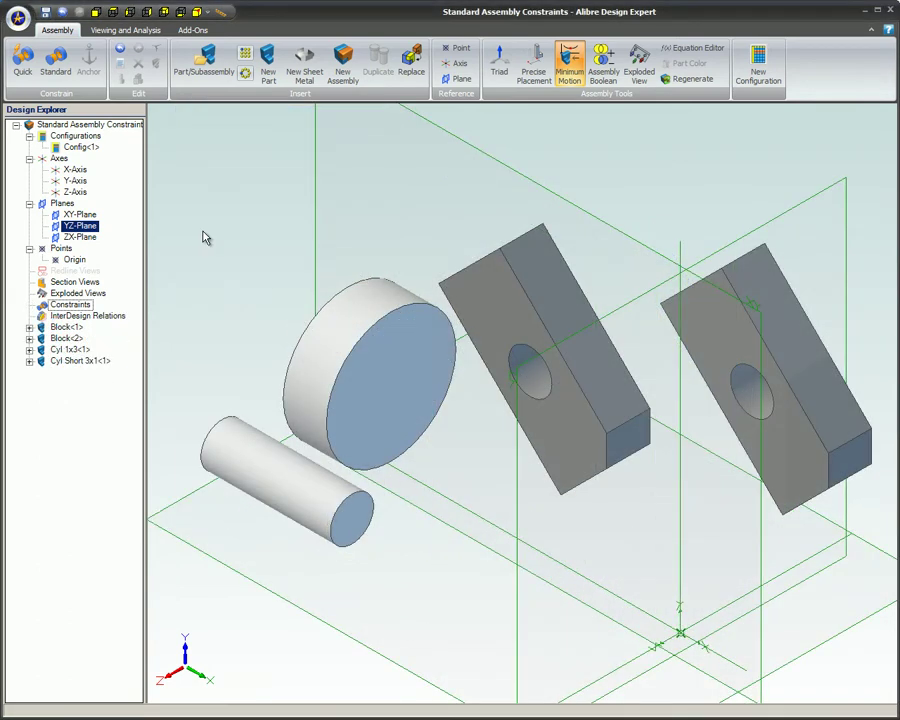
- Make the long cylinder Tangent Inside to the large cylinder's curved side, after trying Tangent Outside
left_click(55, 62)
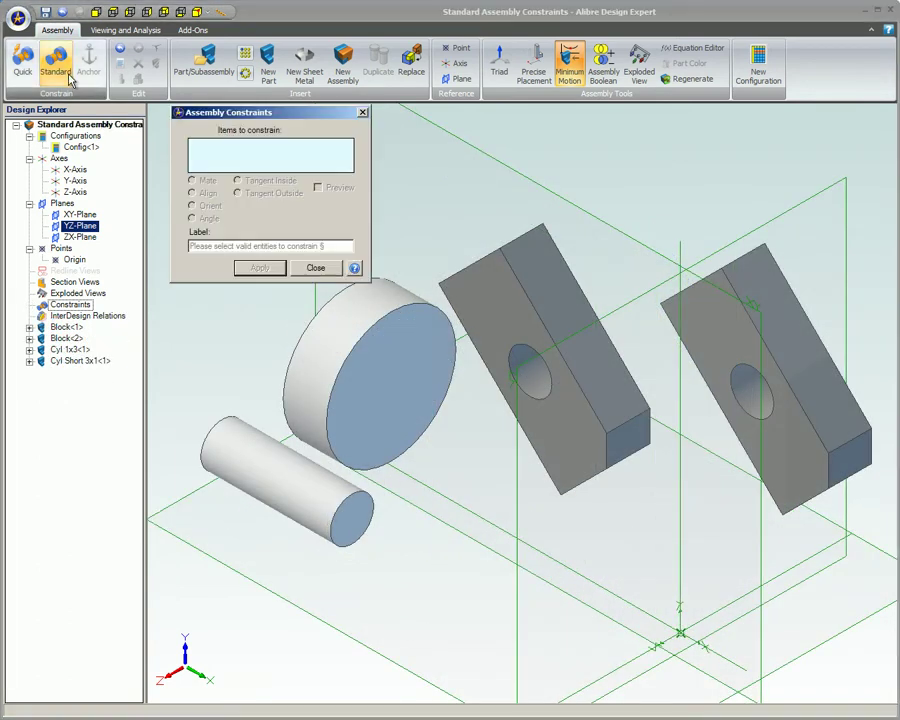
left_click(318, 360)
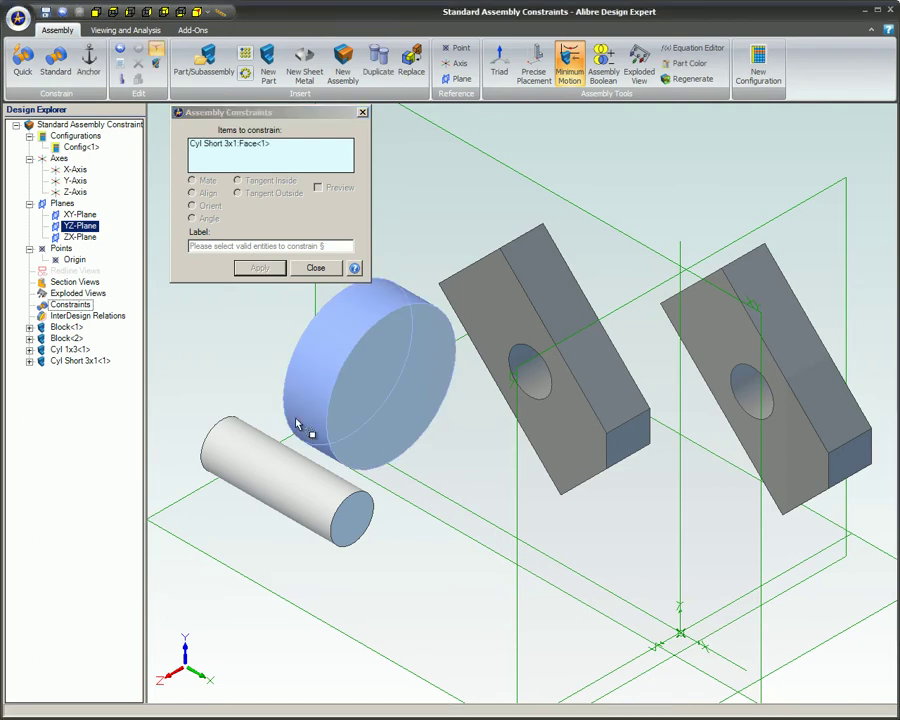
left_click(275, 462)
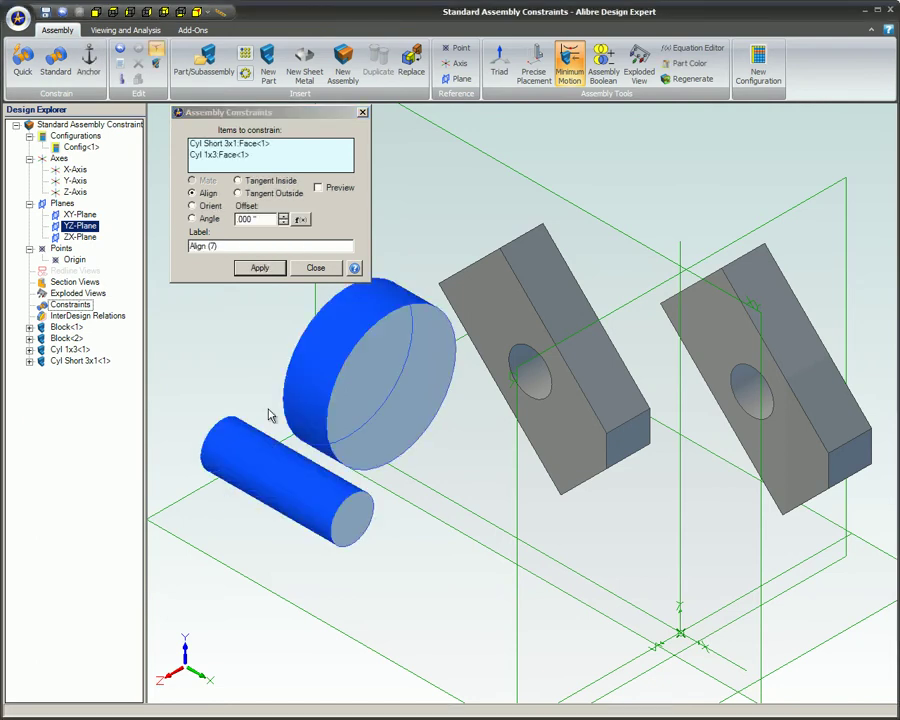
left_click(318, 188)
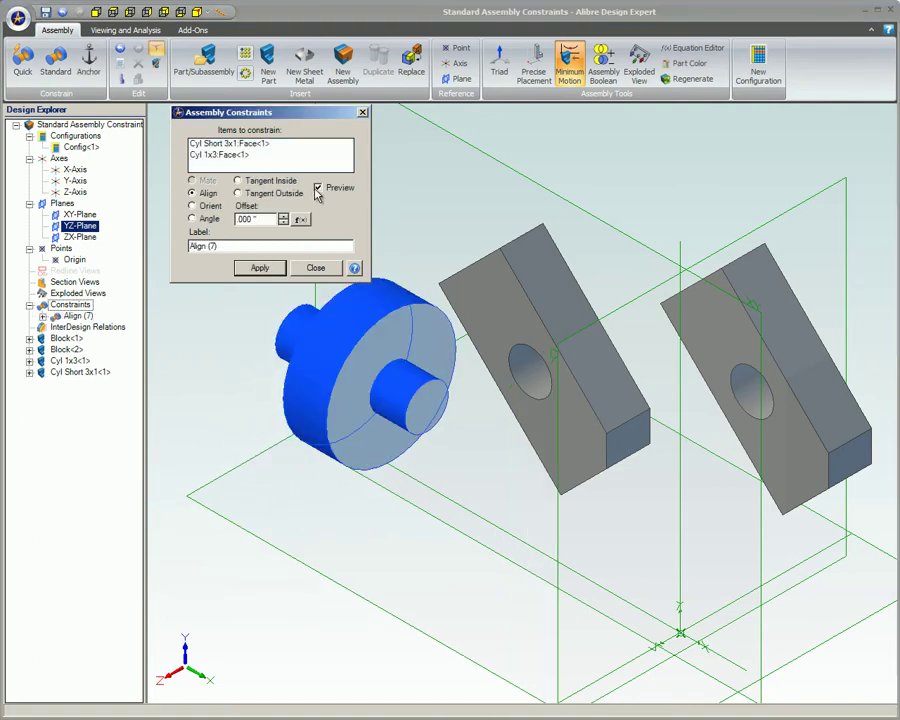
left_click(239, 194)
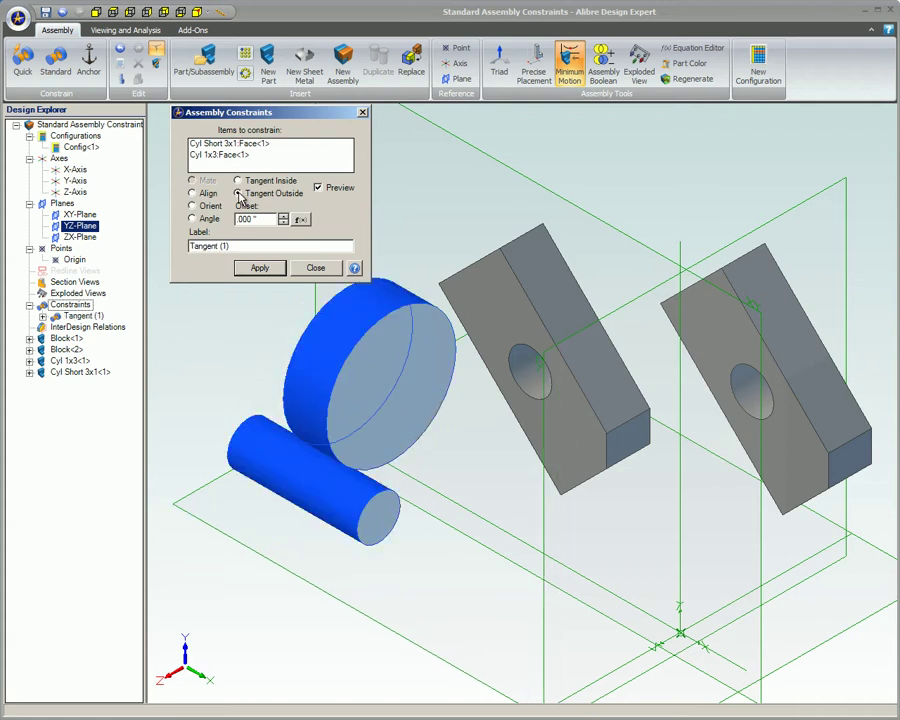
left_click(238, 181)
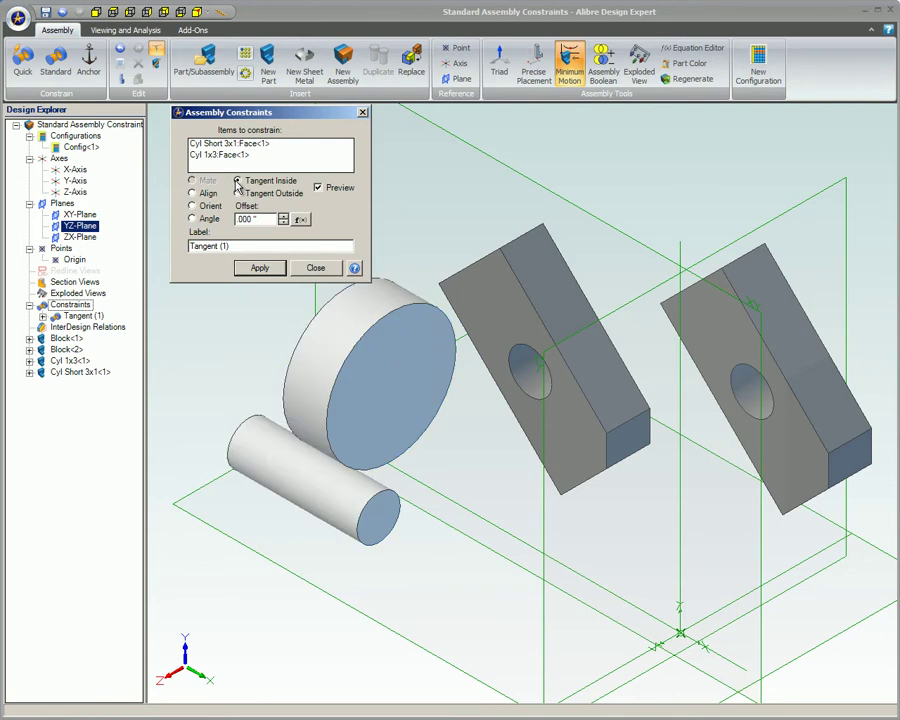
left_click(251, 268)
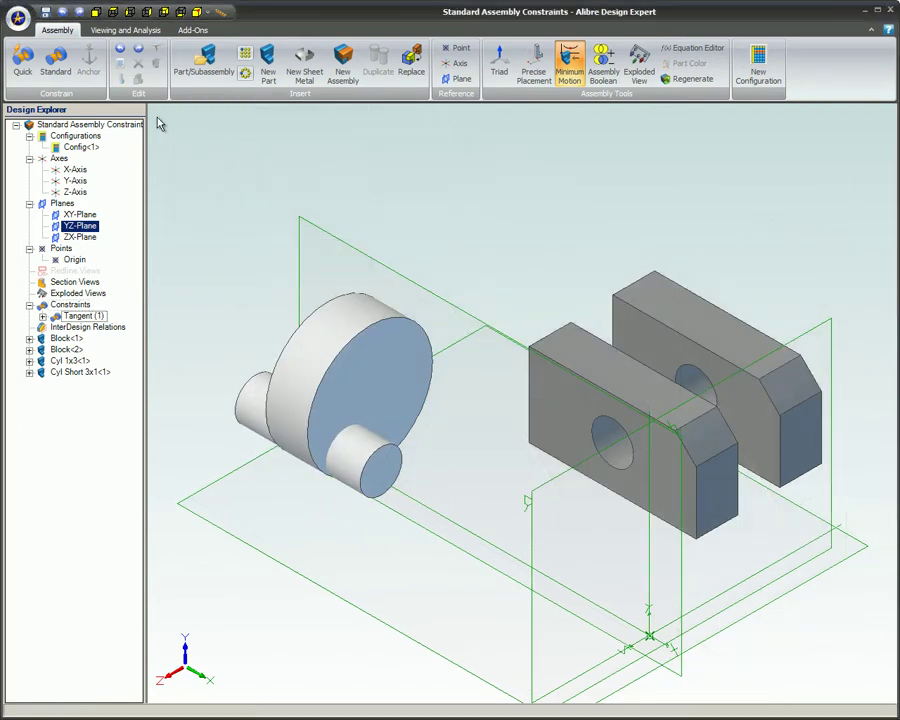
- Apply a 45° Angle constraint between the two blocks' front faces
left_click(55, 60)
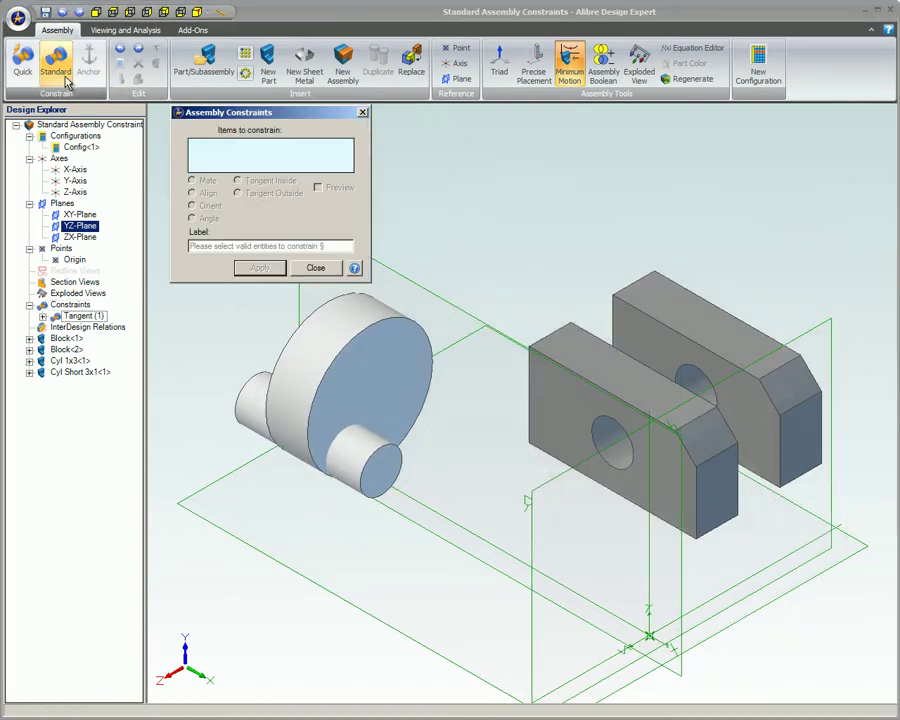
left_click(560, 398)
left_click(660, 352)
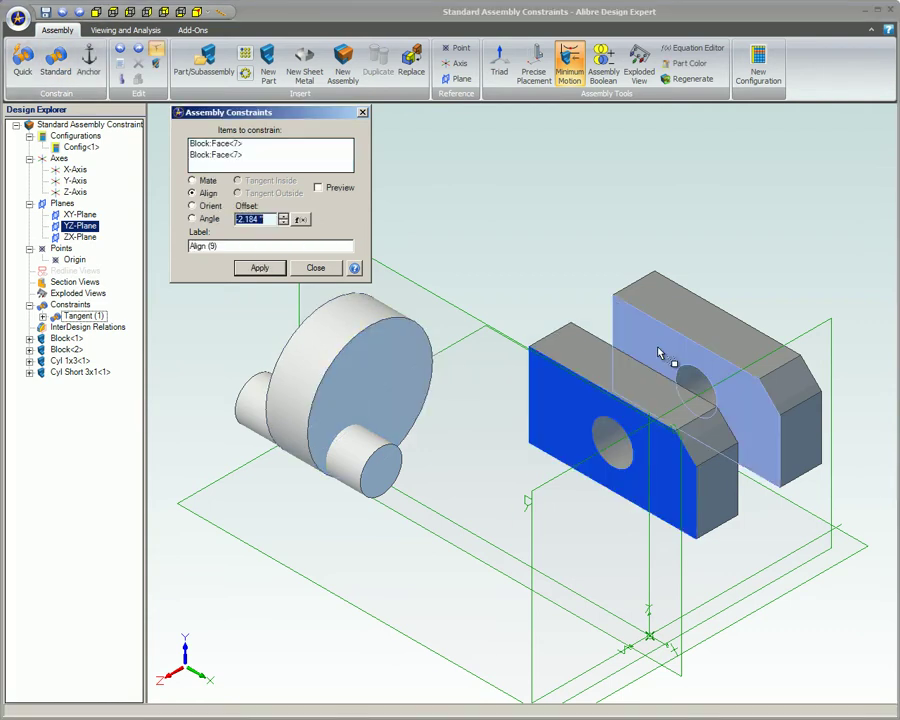
left_click(193, 219)
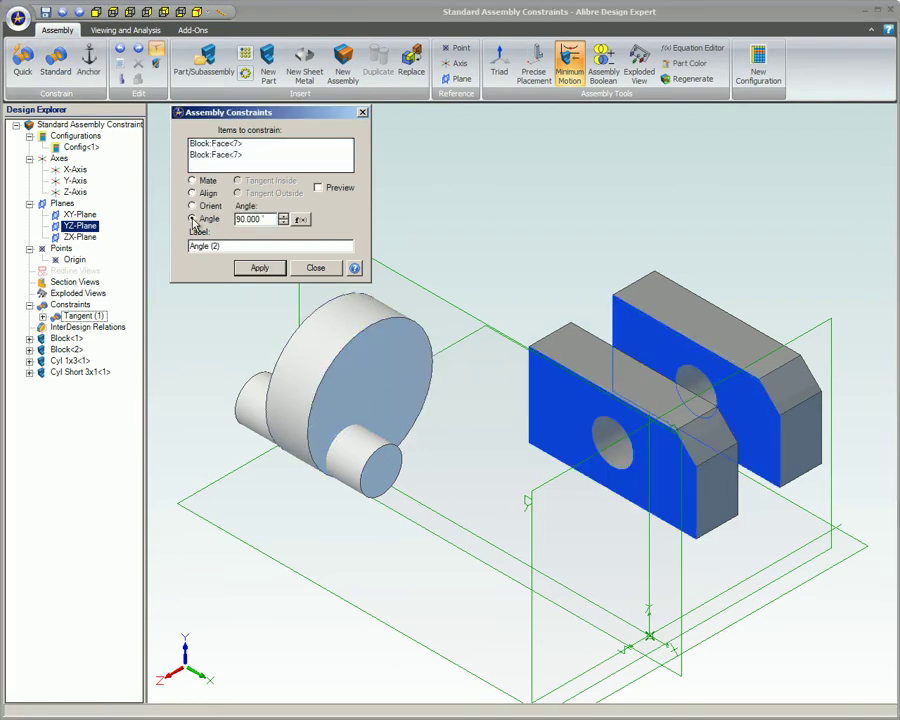
left_click_drag(270, 219, 215, 219)
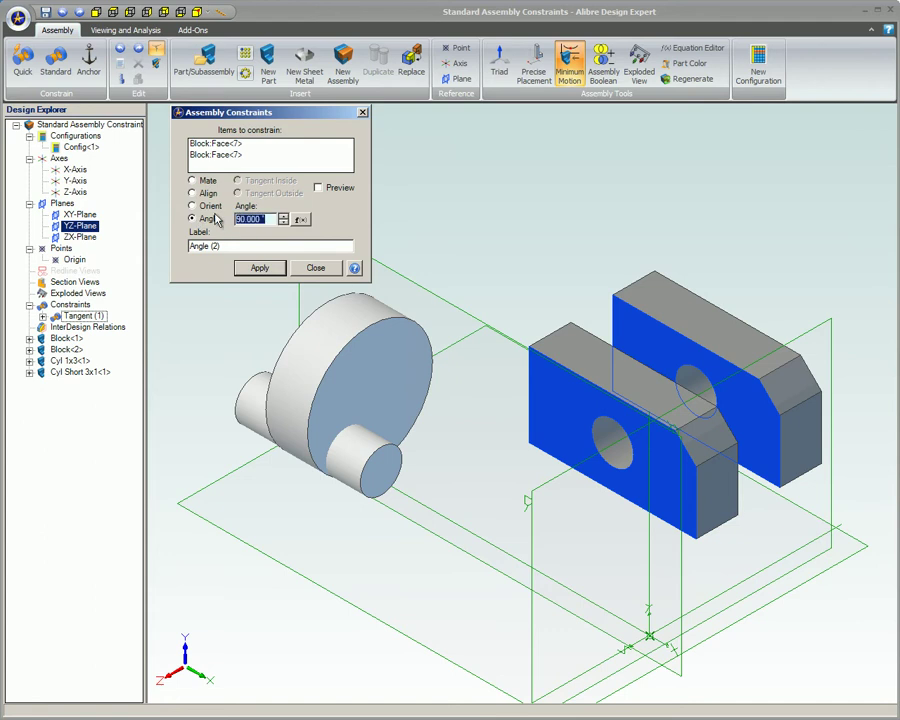
type("45")
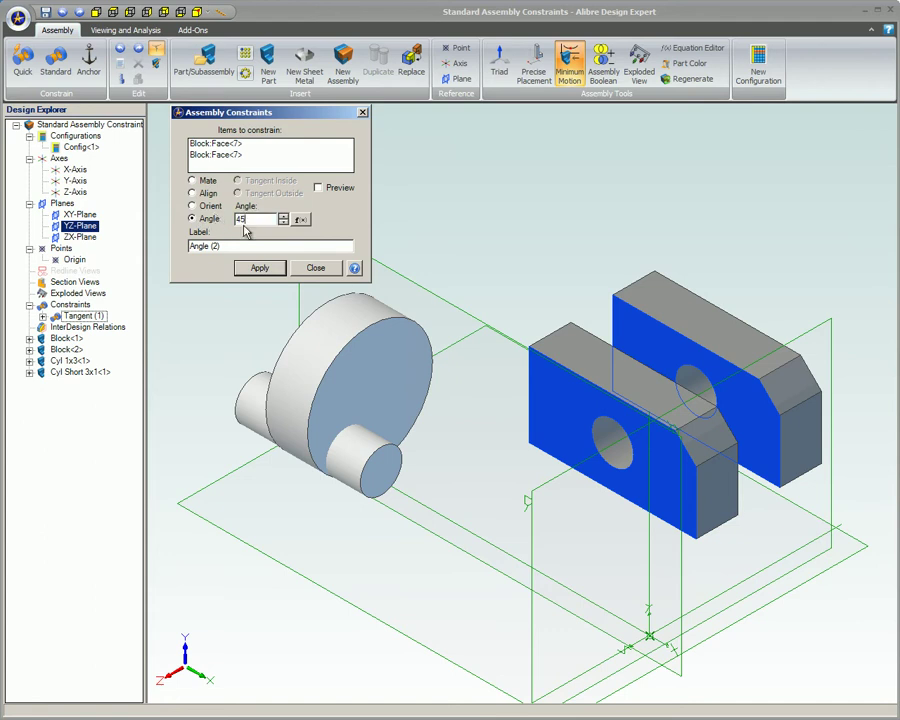
left_click(258, 268)
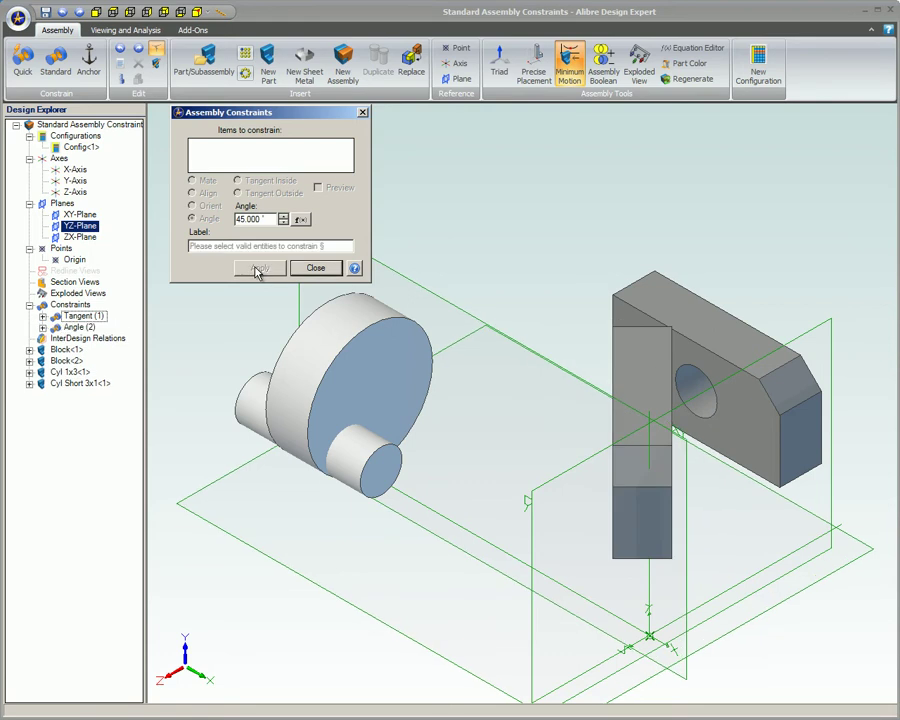
left_click(315, 268)
mouse_move(549, 301)
right_mouse_down()
mouse_move(538, 305)
mouse_move(562, 313)
mouse_move(560, 337)
mouse_move(544, 294)
right_mouse_up()
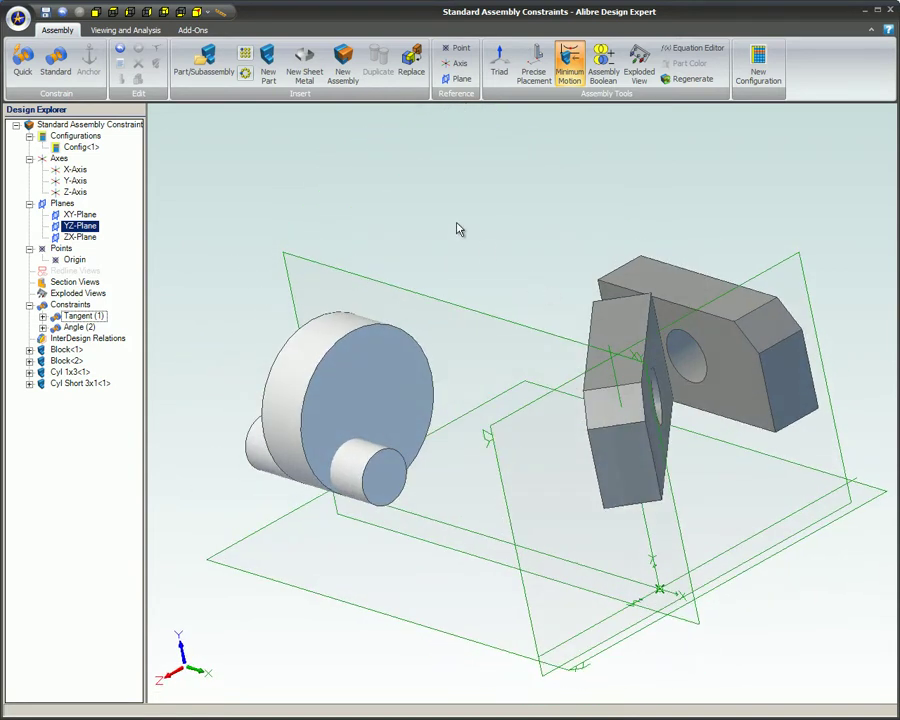
- Align each block's hole in turn with the long cylinder's curved face
key("c")
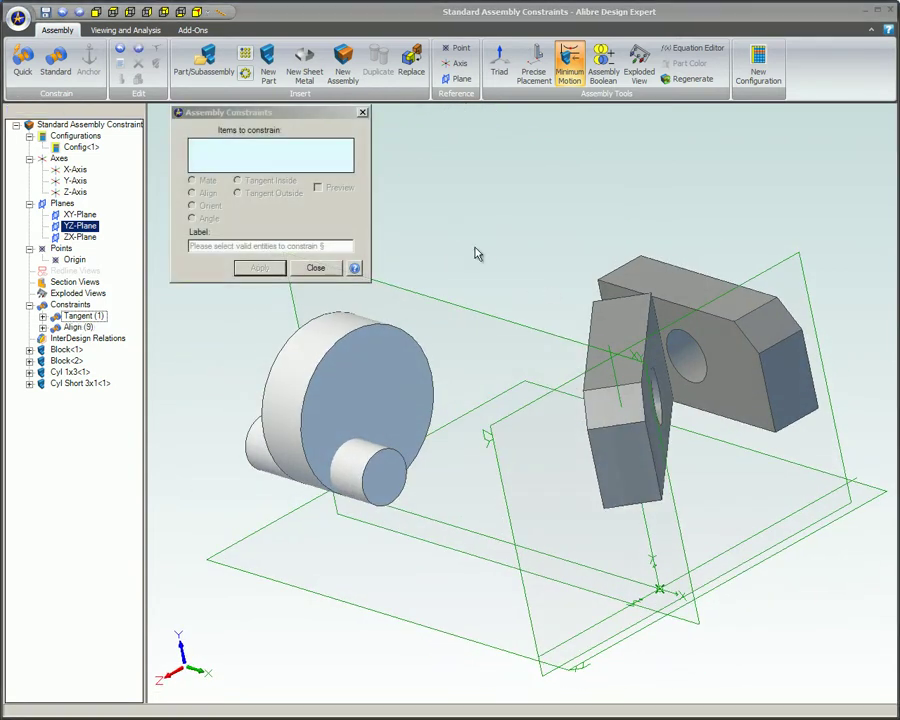
left_click(356, 465)
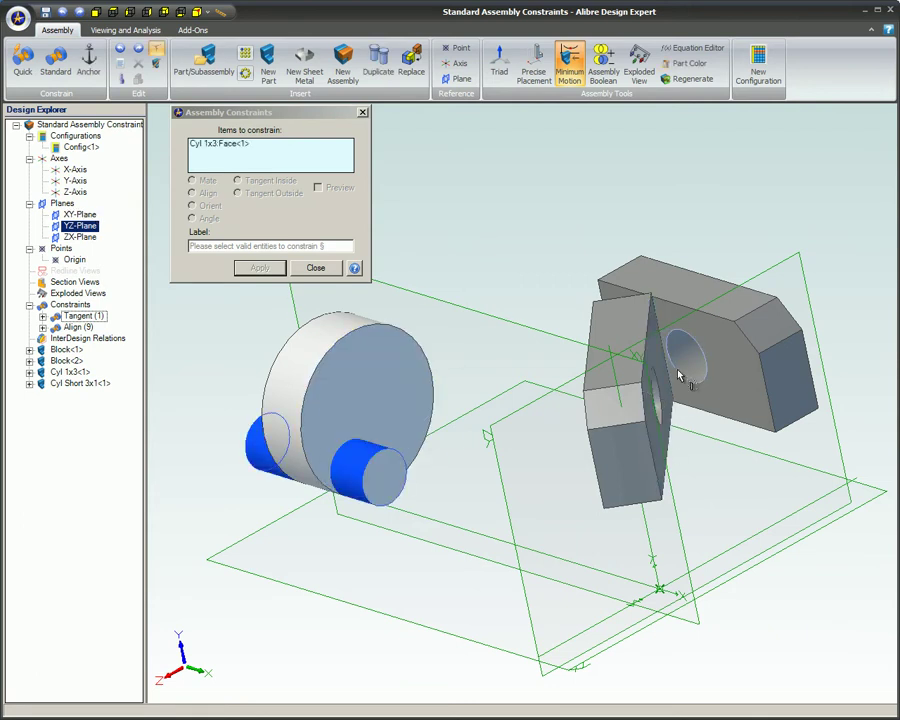
left_click(256, 268)
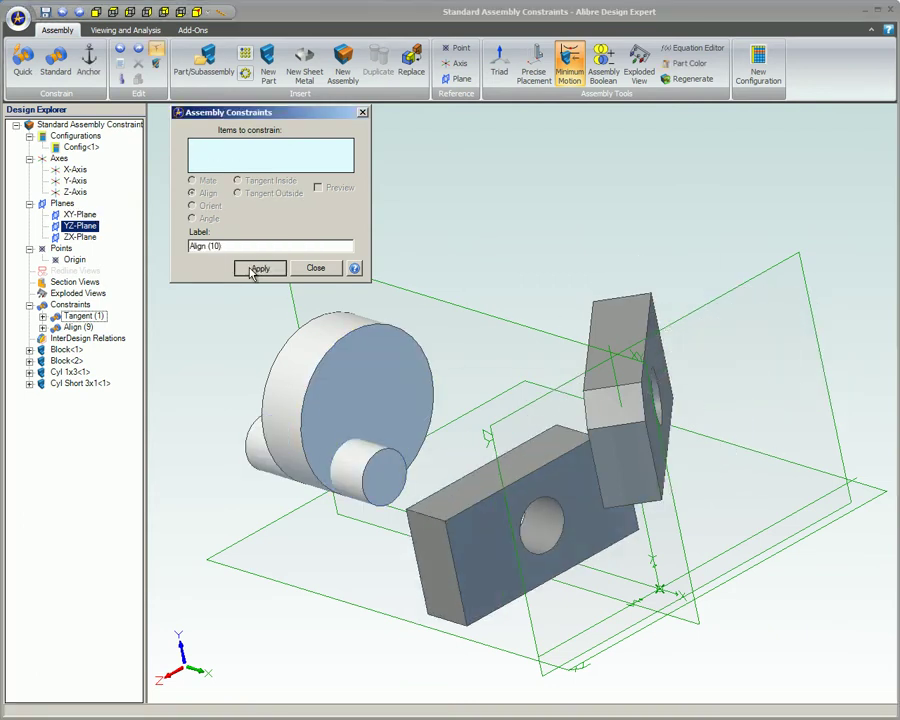
middle_click_drag(511, 365, 583, 385)
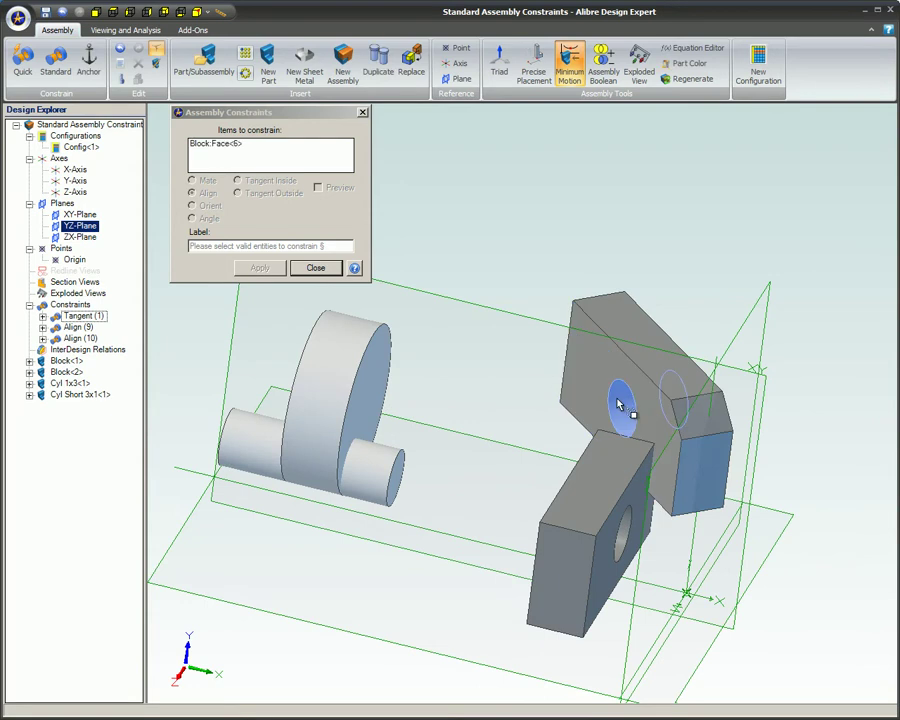
left_click(253, 419)
left_click(265, 273)
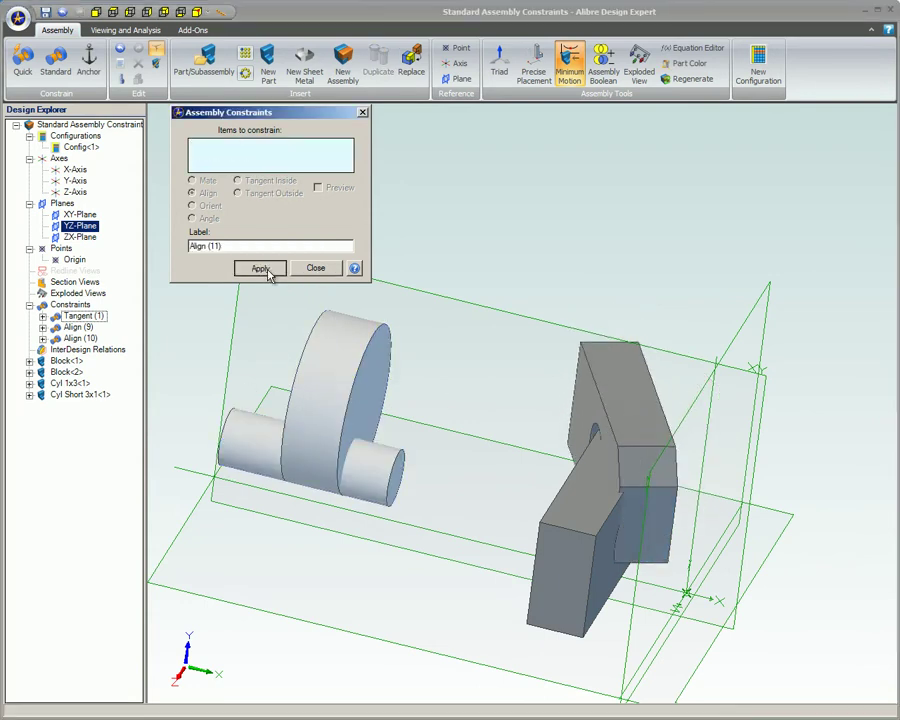